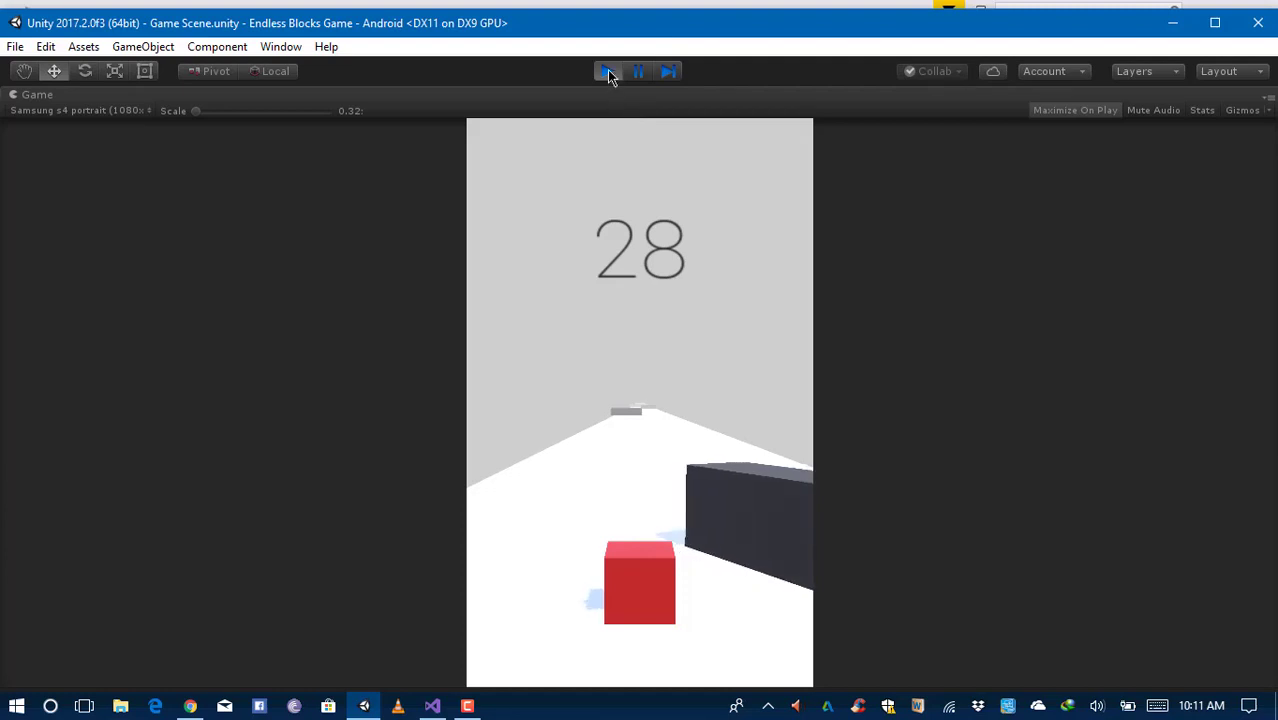
# Maximize Unity, steer the cube with A and D, stop play mode, and switch to Chrome
pyautogui.doubleClick(707, 34)
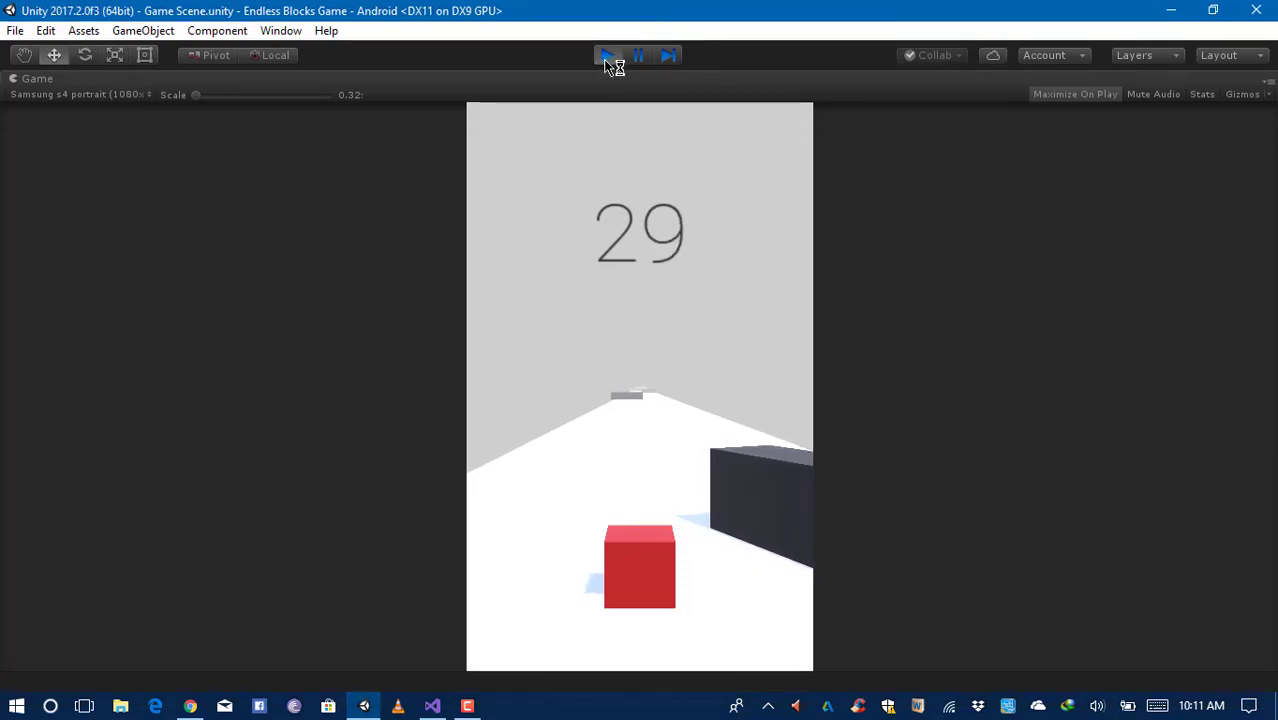
pyautogui.press('a')
pyautogui.press('d')
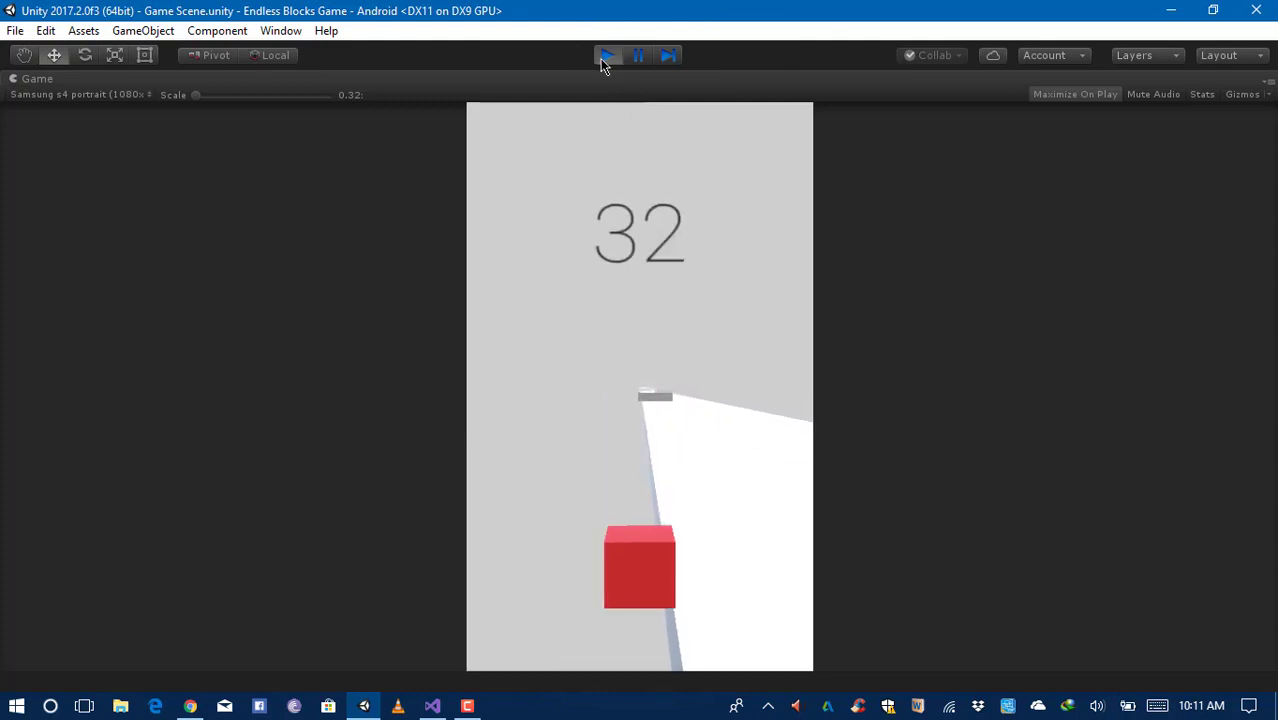
pyautogui.click(604, 56)
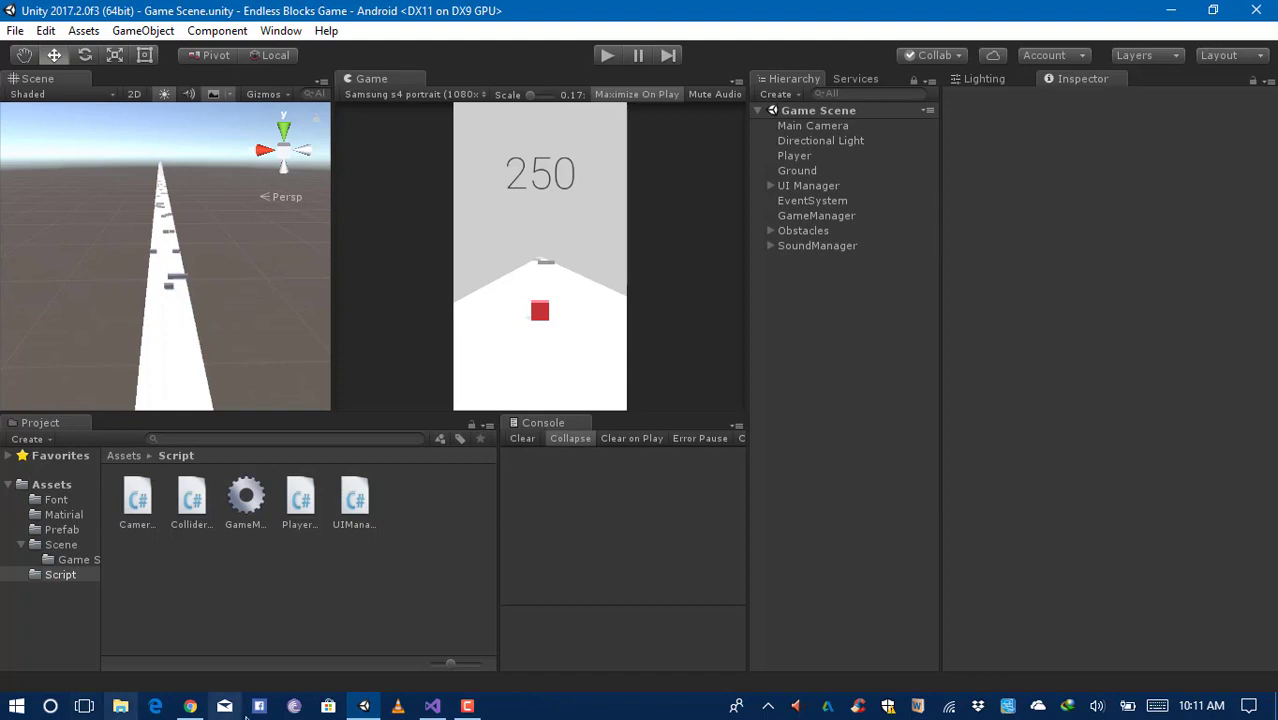
pyautogui.click(186, 708)
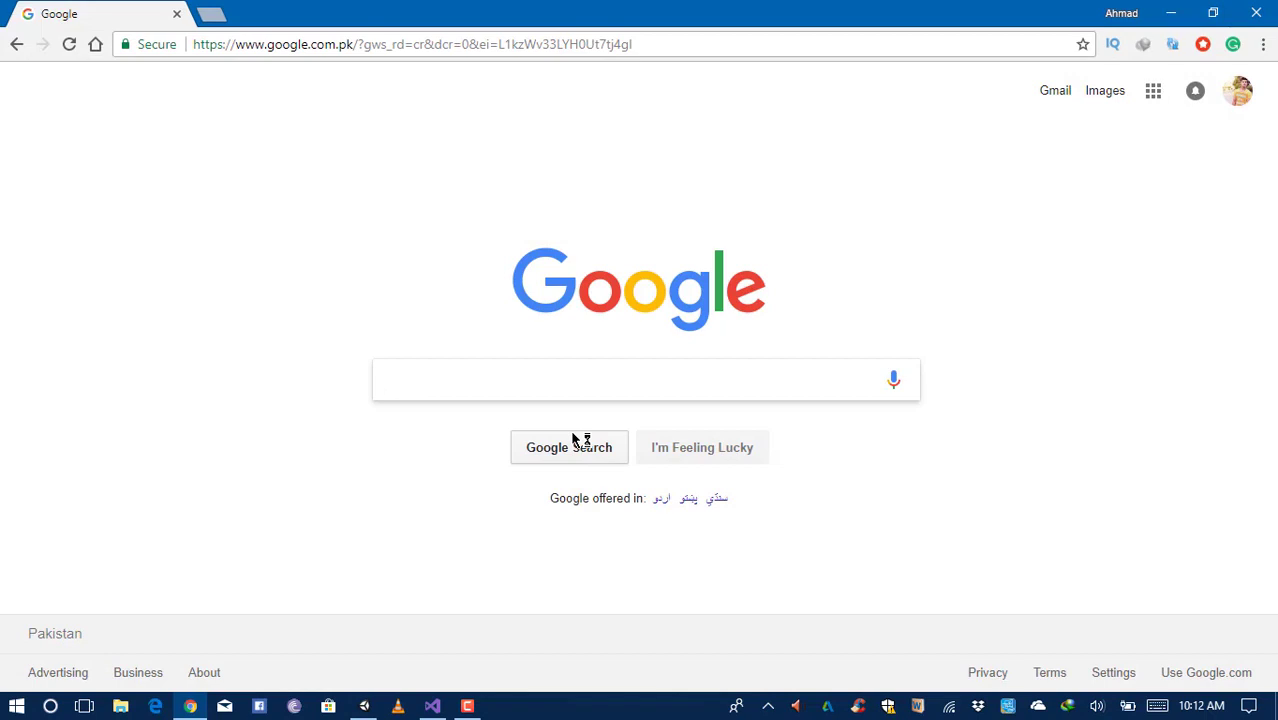
# Search Google for 'jdk'
pyautogui.write('s')
pyautogui.press('BackSpace')
pyautogui.write('jdk')
pyautogui.press('Return')
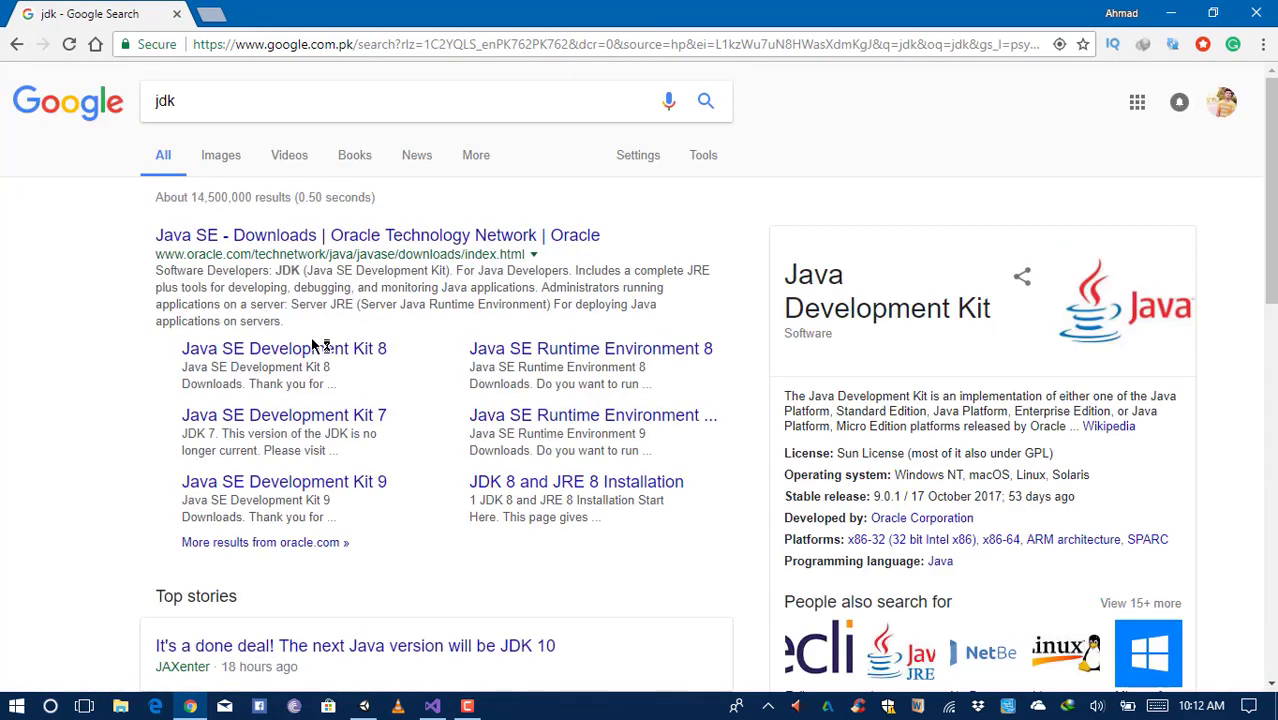
# Open the Java SE Development Kit 8 downloads page and accept its license agreement
pyautogui.click(286, 350)
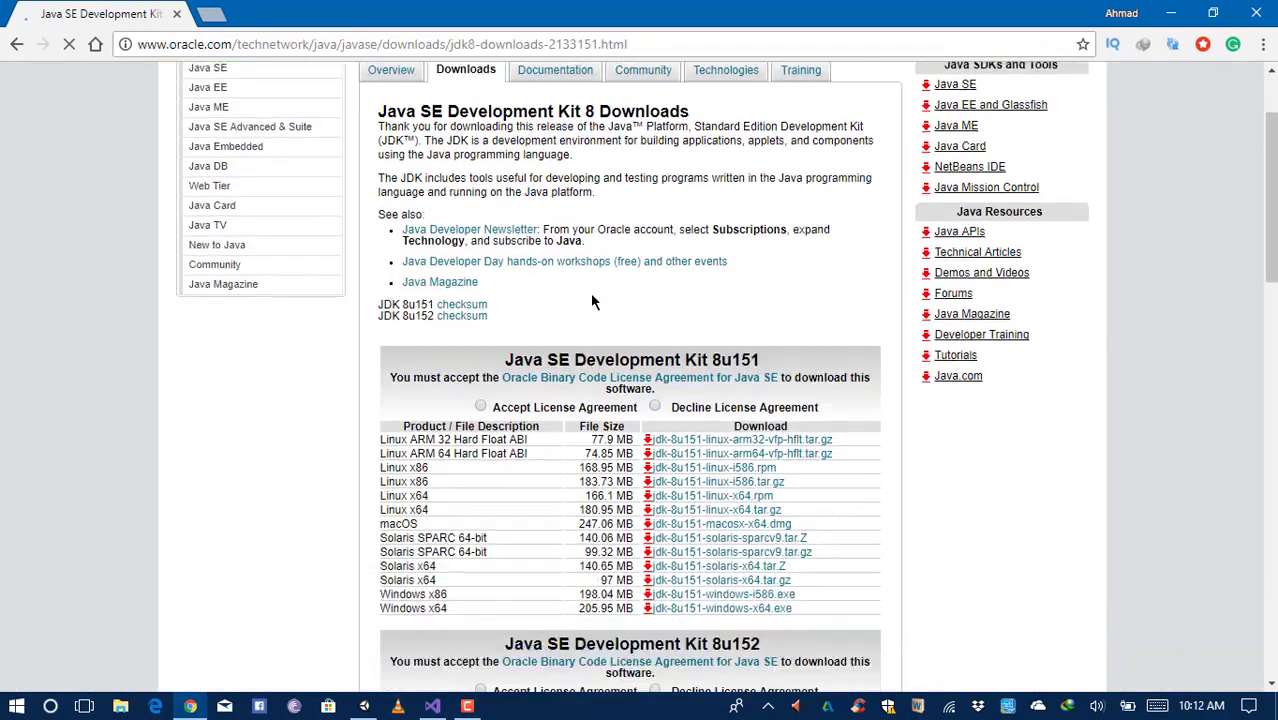
pyautogui.scroll(-1, 591, 300)
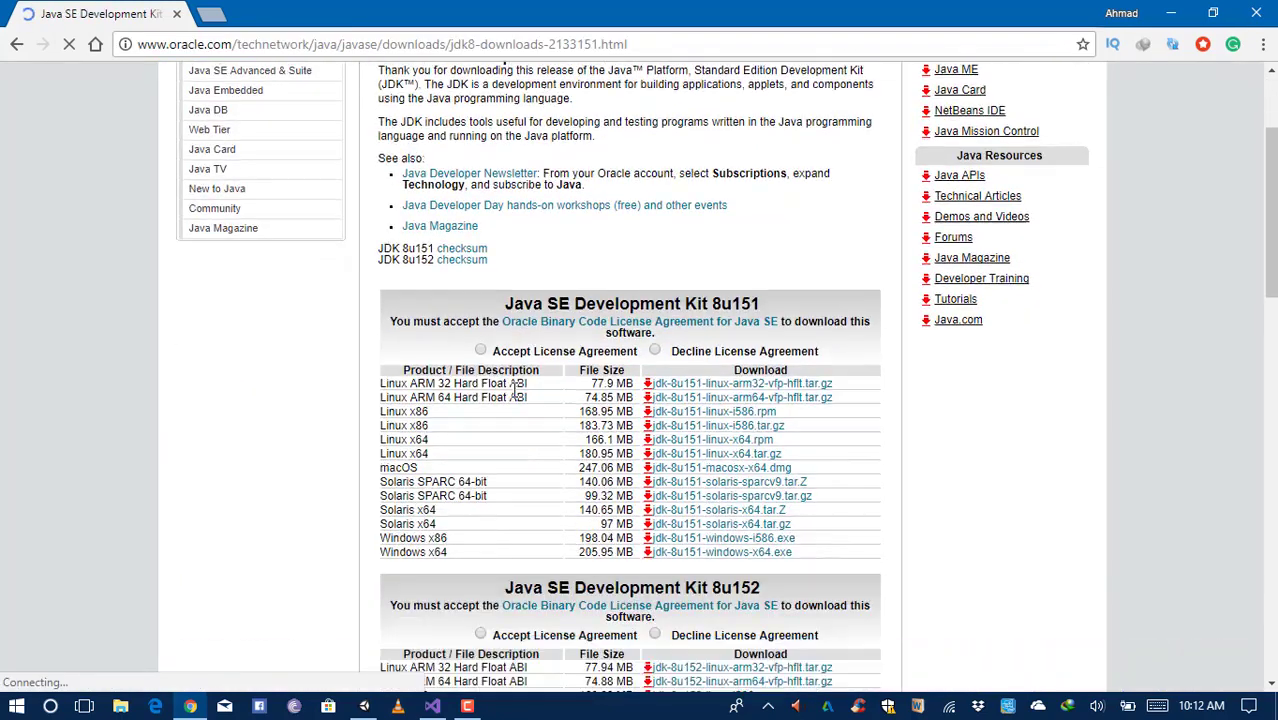
pyautogui.click(480, 352)
pyautogui.scroll(-3, 413, 372)
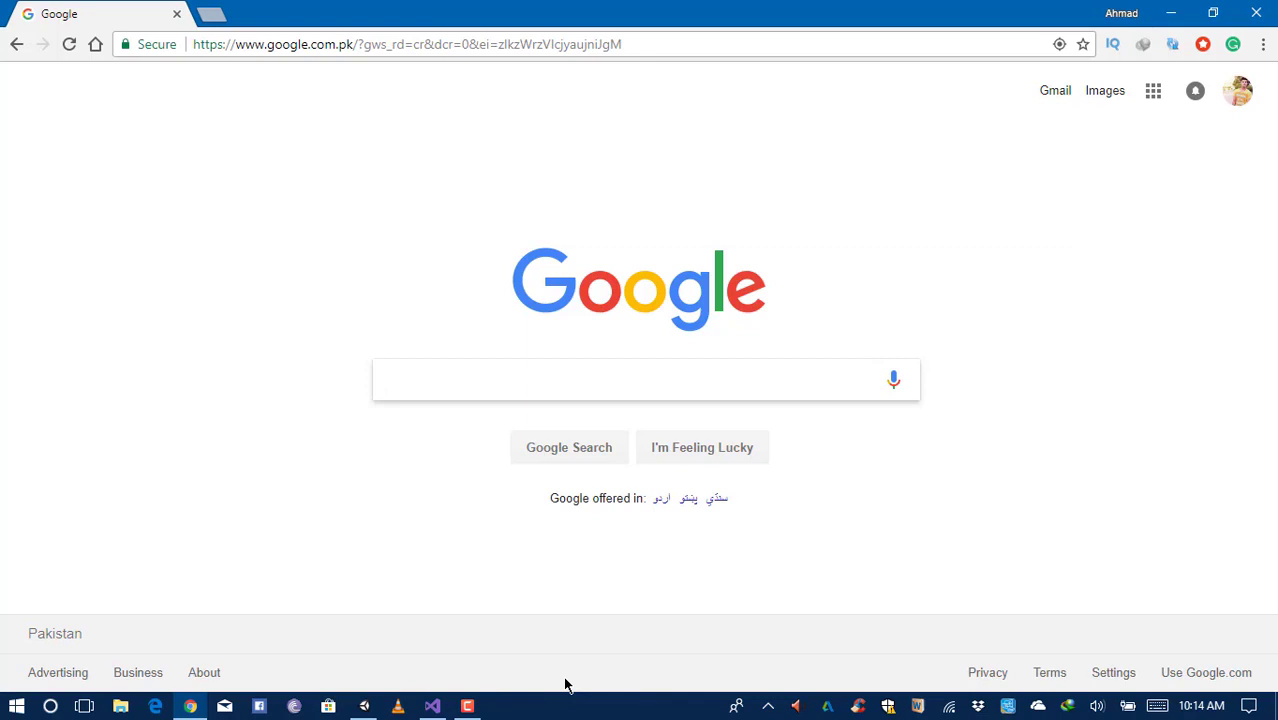
# Search 'sdk manager filehippo' and open FileHippo's Download Android SDK 24.4.1 page
pyautogui.write('sdk manager file')
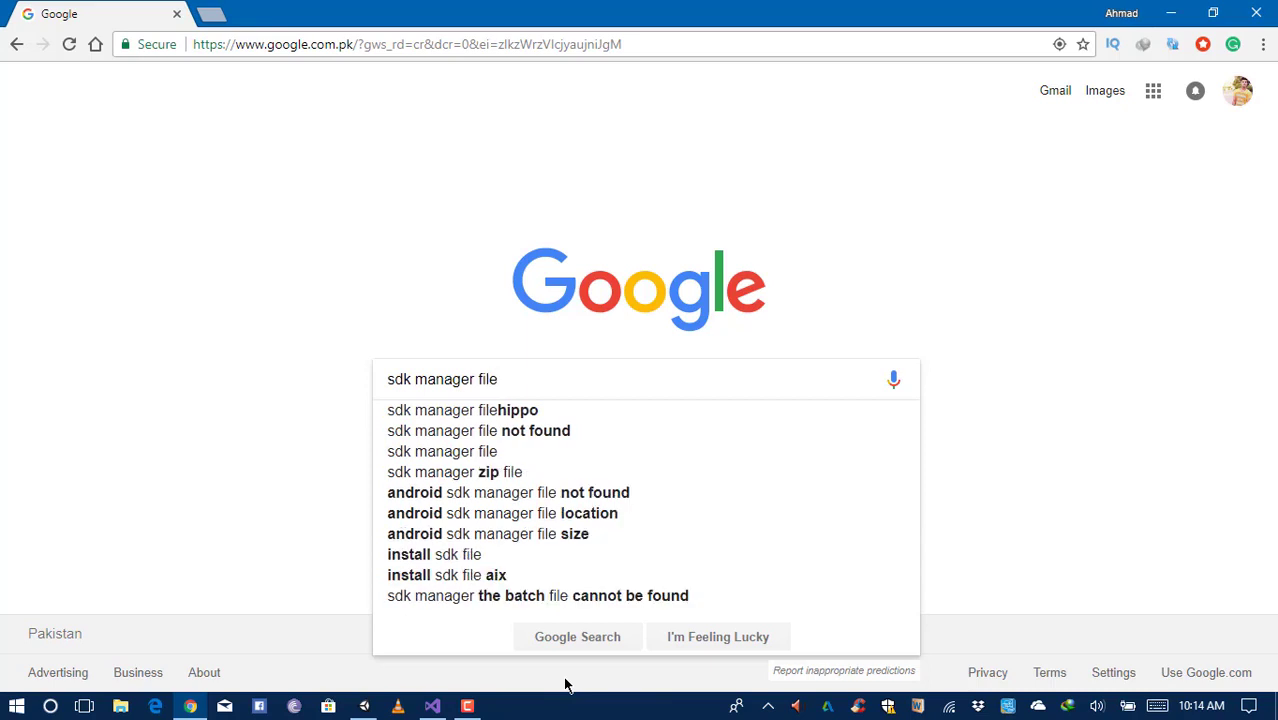
pyautogui.press('Down')
pyautogui.press('Return')
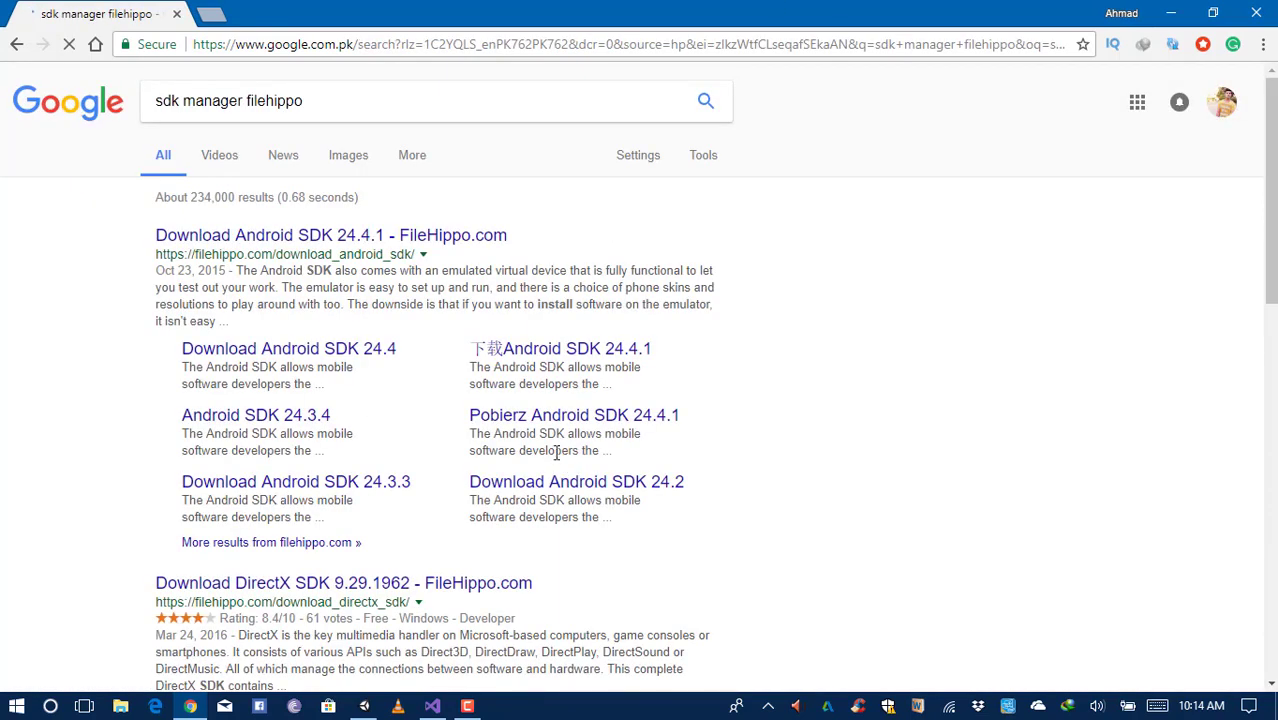
pyautogui.click(257, 237)
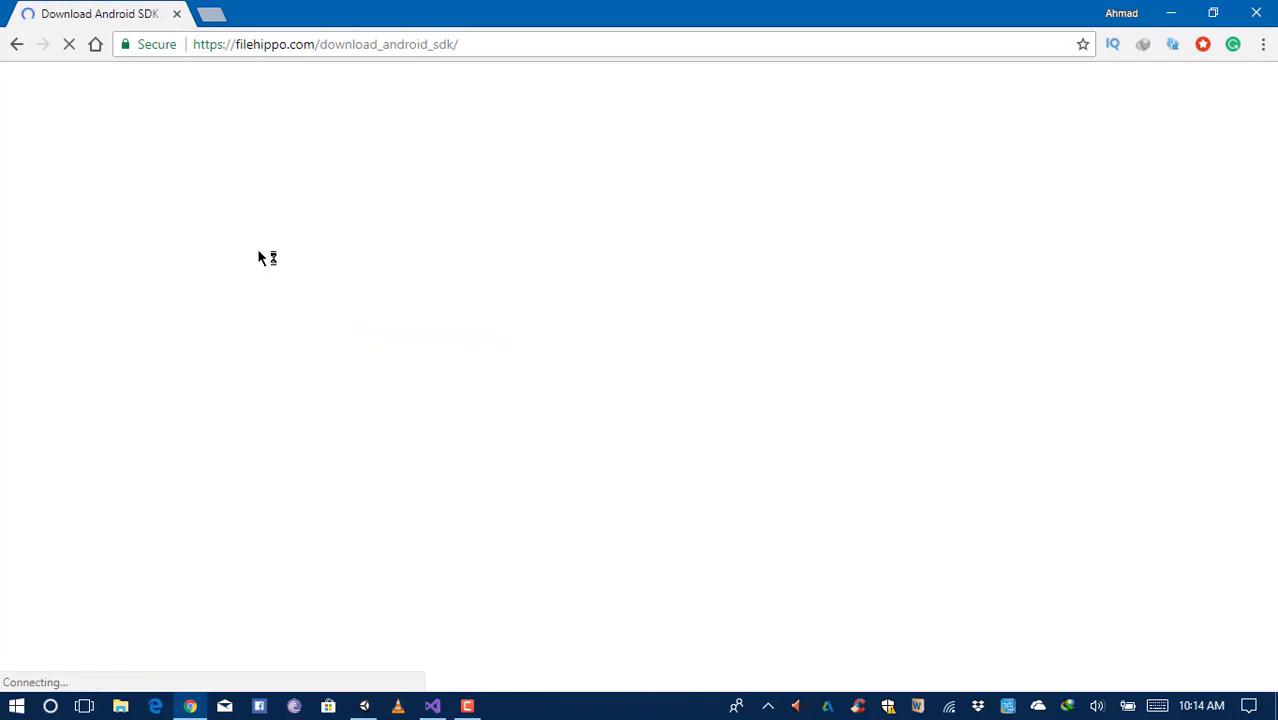
pyautogui.click(16, 706)
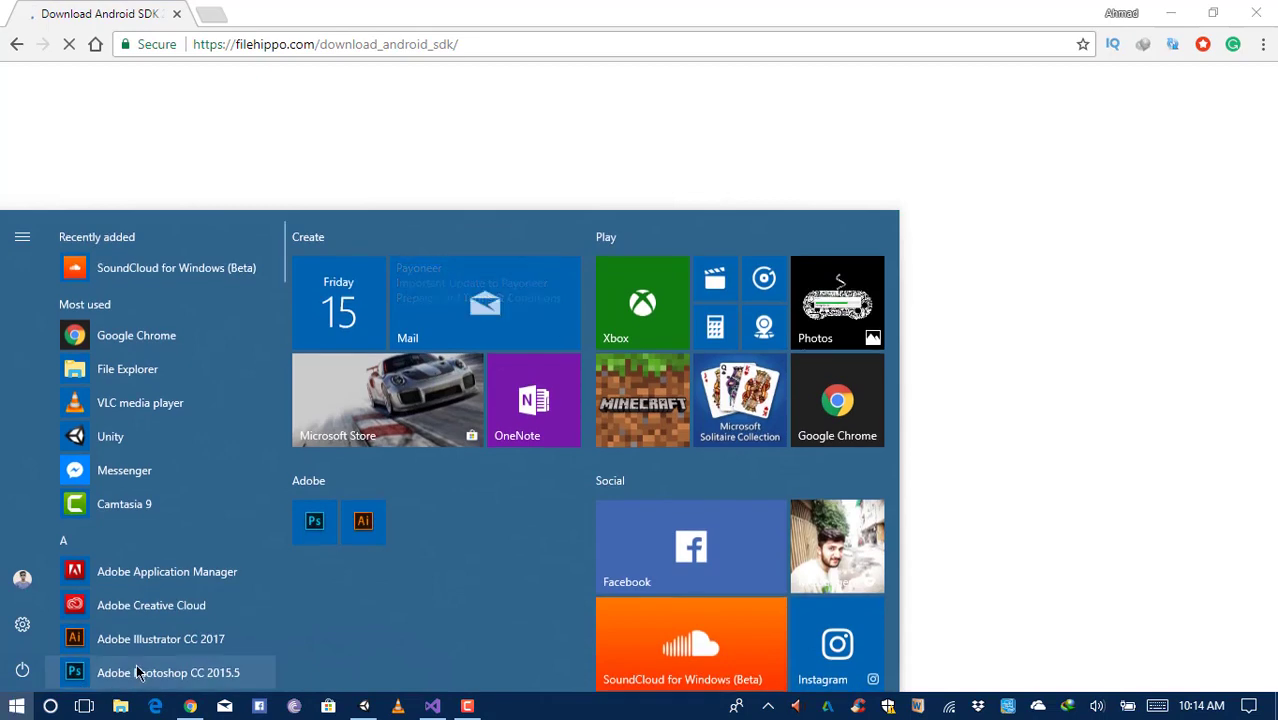
# Launch SDK Manager from a Start menu search for 'sdk', minimizing Chrome and Visual Studio
pyautogui.write('sdk')
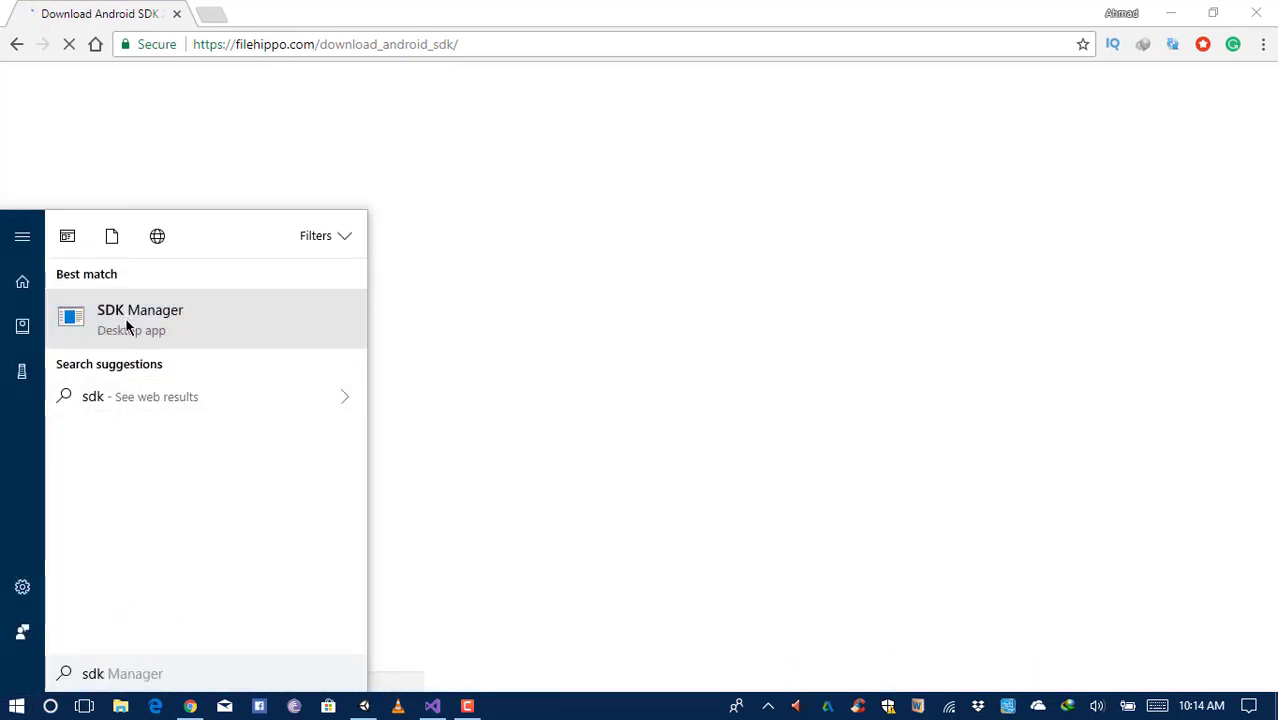
pyautogui.click(126, 324)
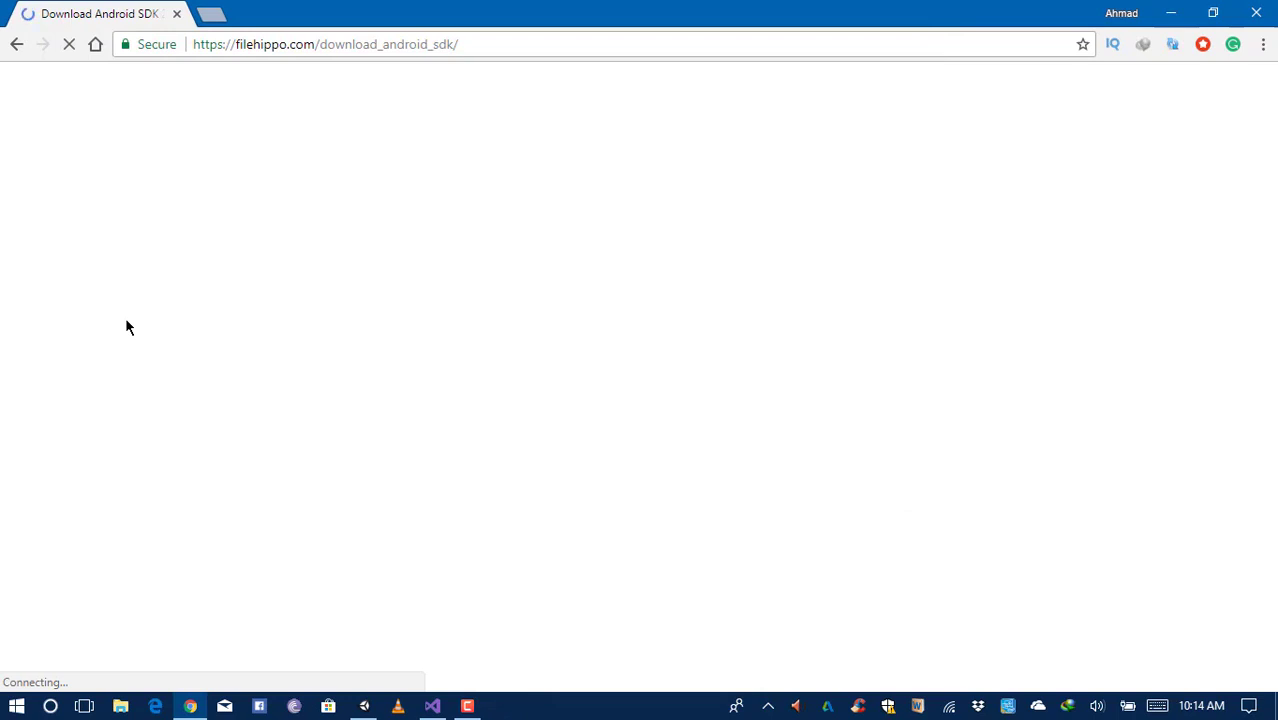
pyautogui.click(1171, 12)
pyautogui.click(1199, 12)
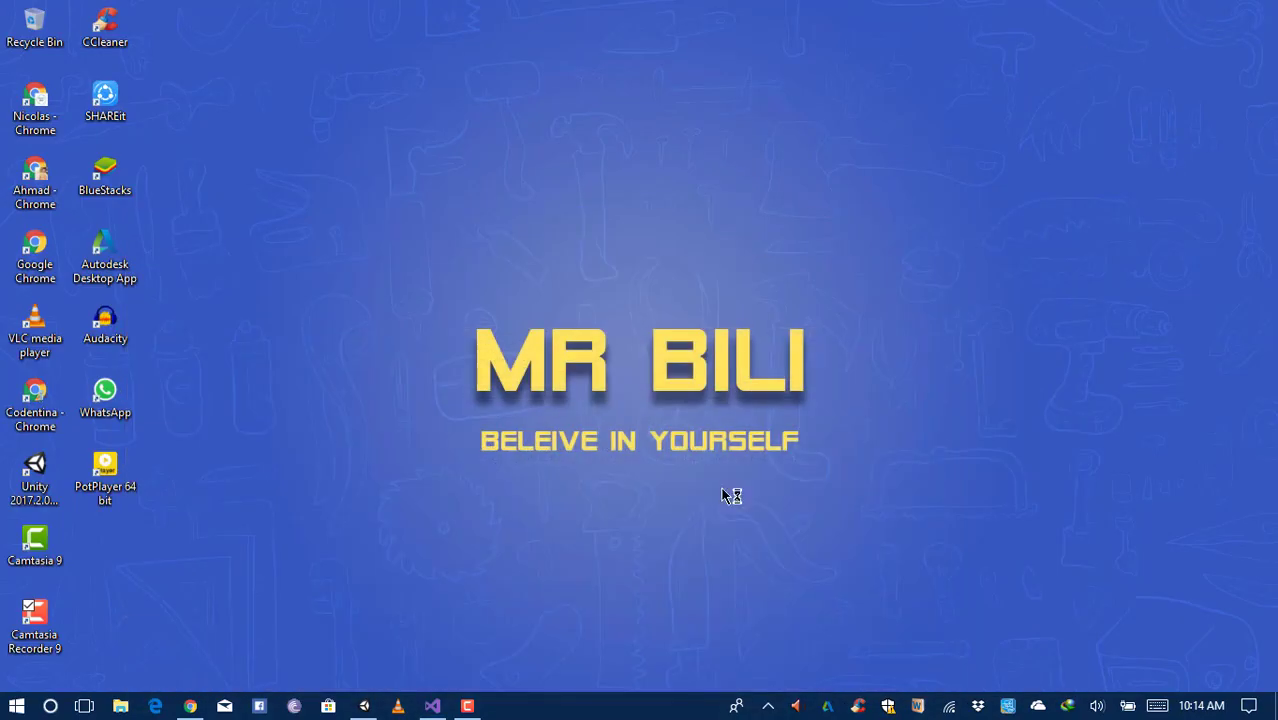
pyautogui.click(190, 706)
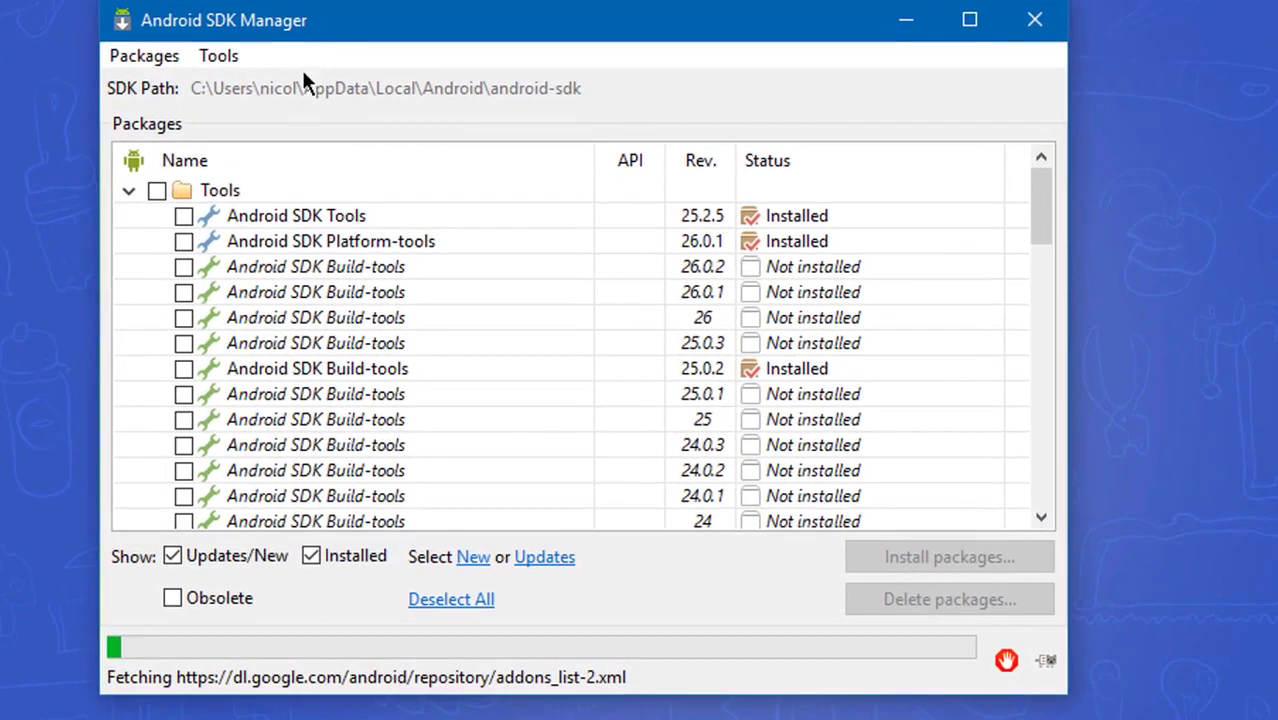
pyautogui.click(127, 192)
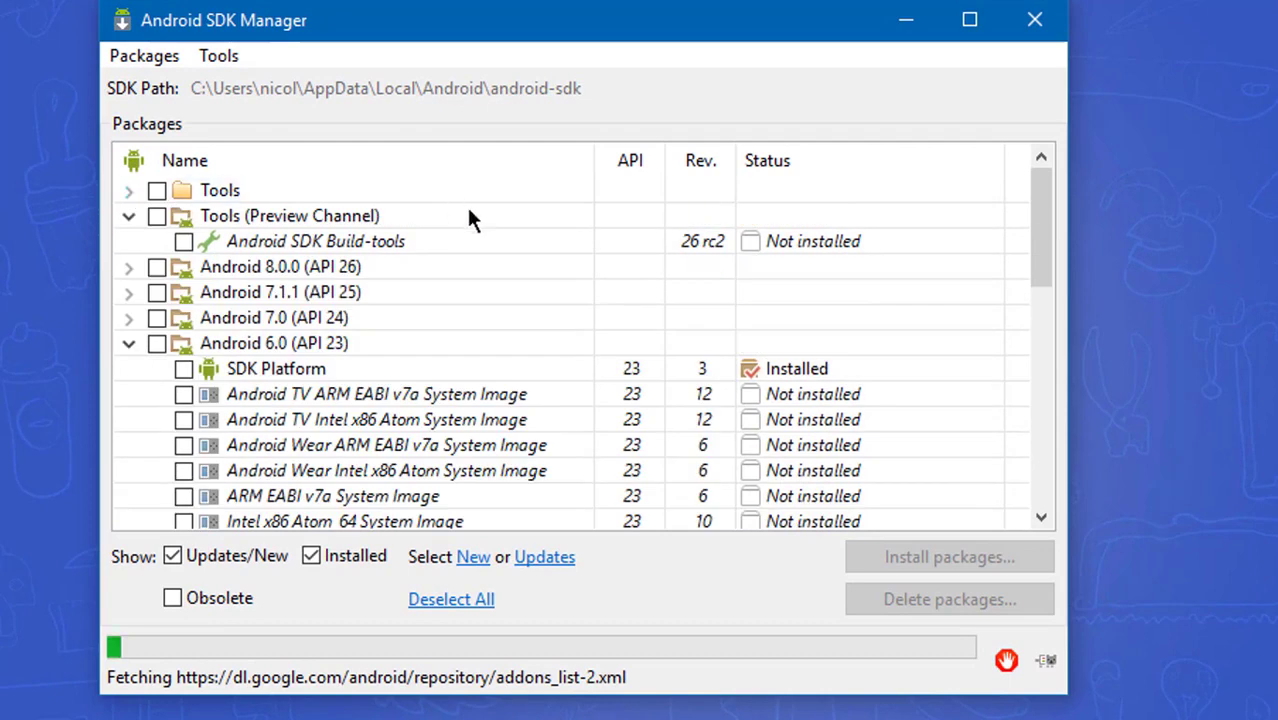
pyautogui.click(128, 217)
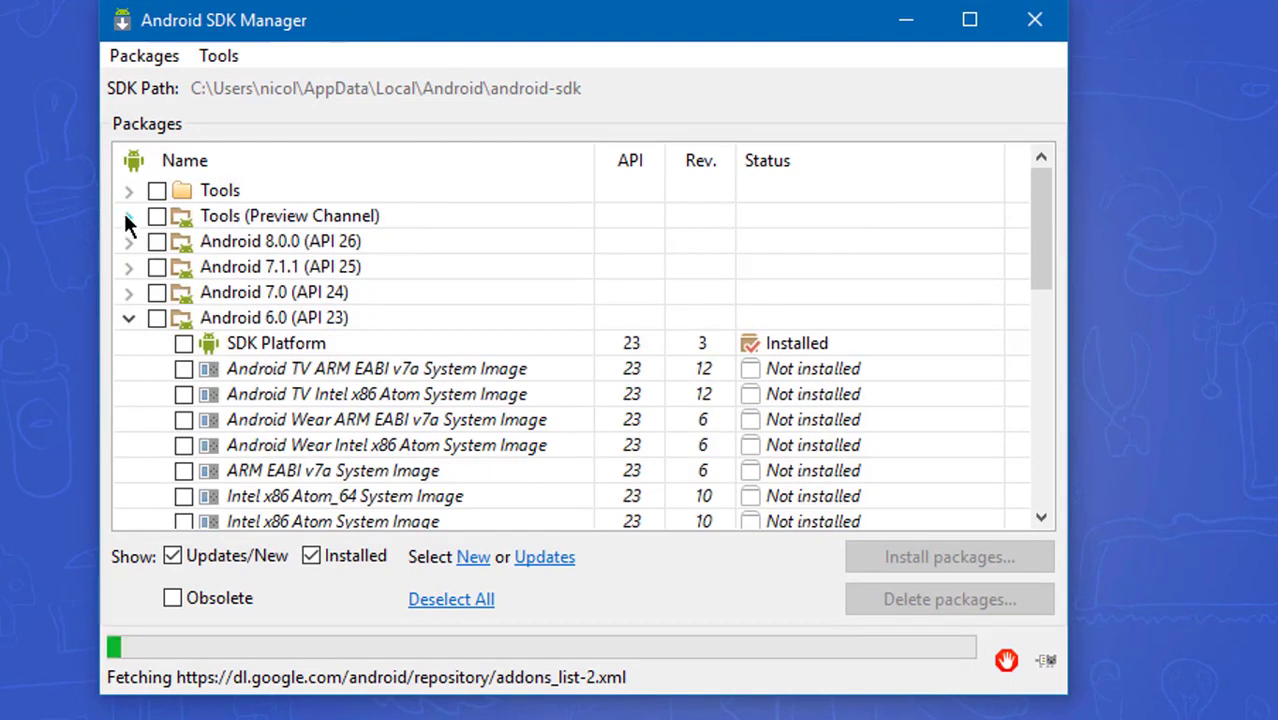
pyautogui.click(125, 318)
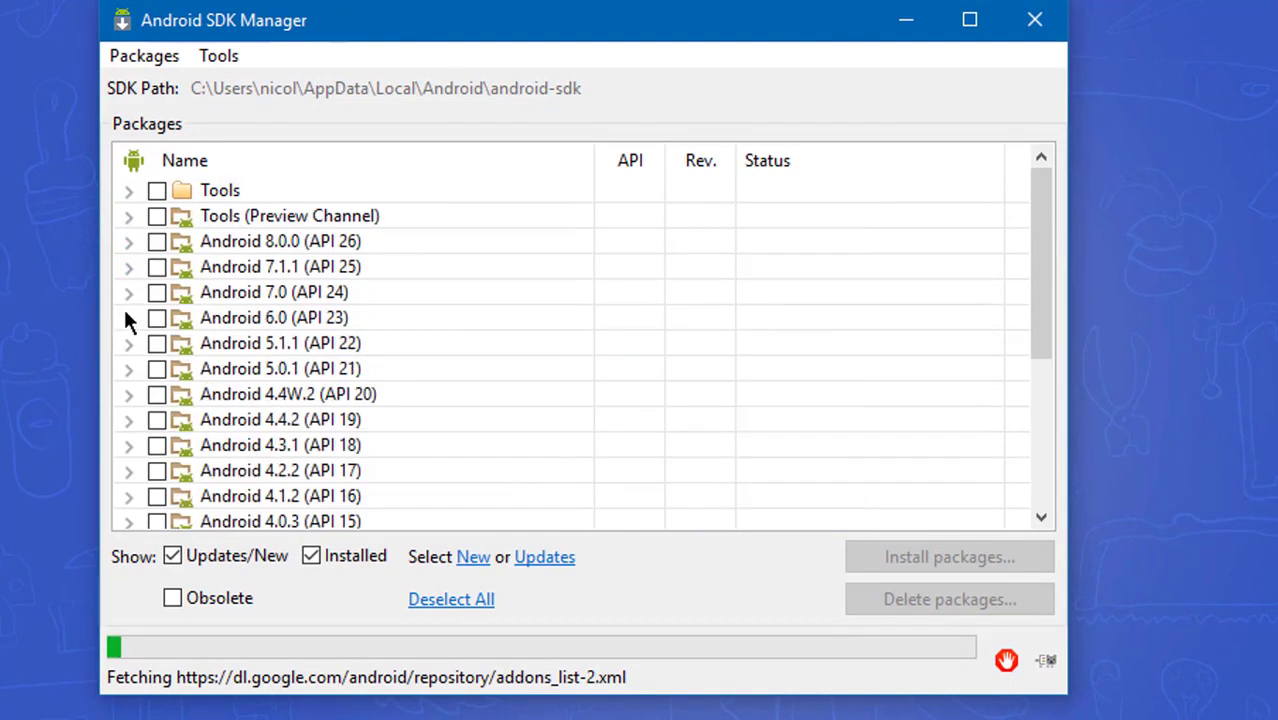
pyautogui.click(127, 190)
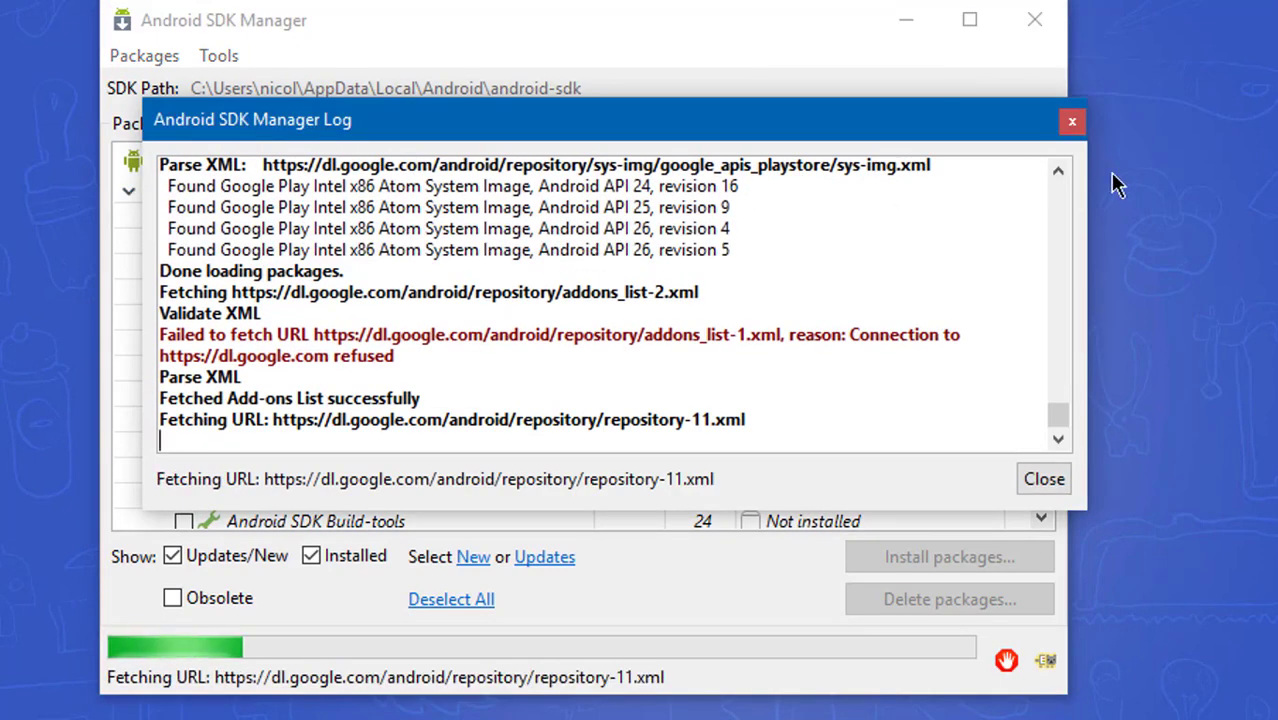
pyautogui.click(1071, 121)
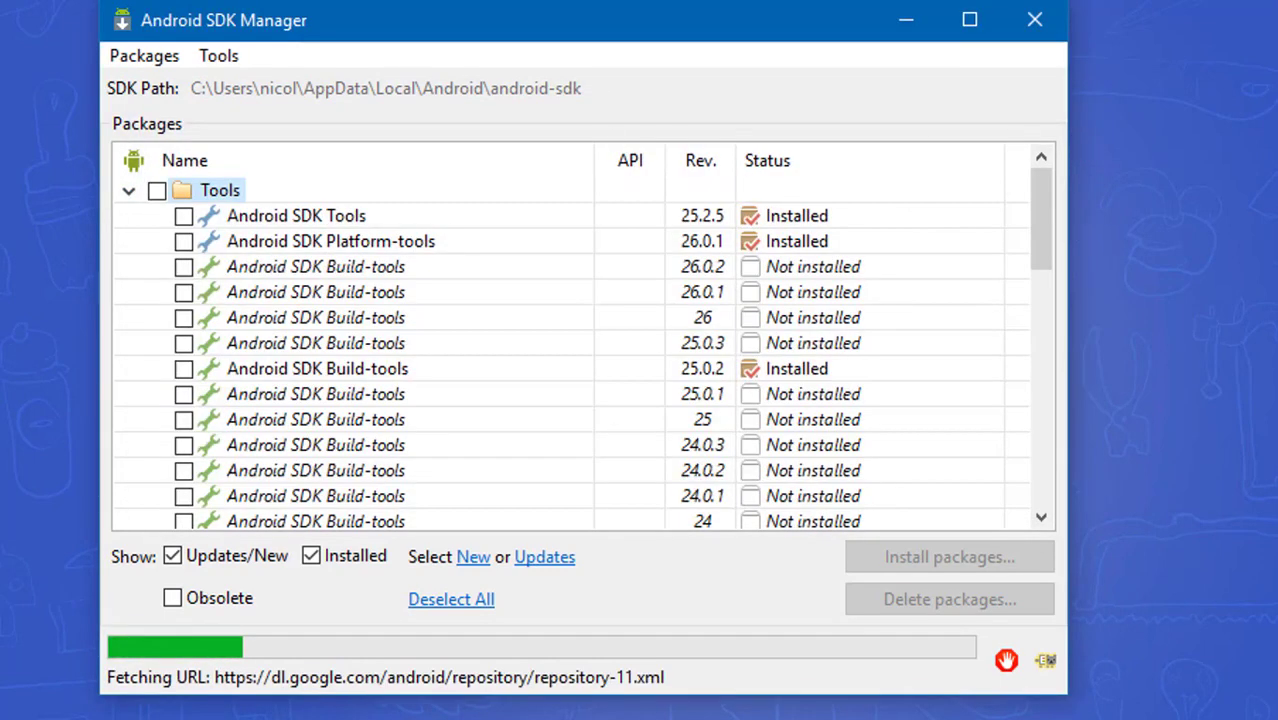
# Collapse the Tools, Android 8.1.0, 7.1.1 and 6.0 groups, then scroll back to the top
pyautogui.click(127, 191)
pyautogui.scroll(-1, 180, 305)
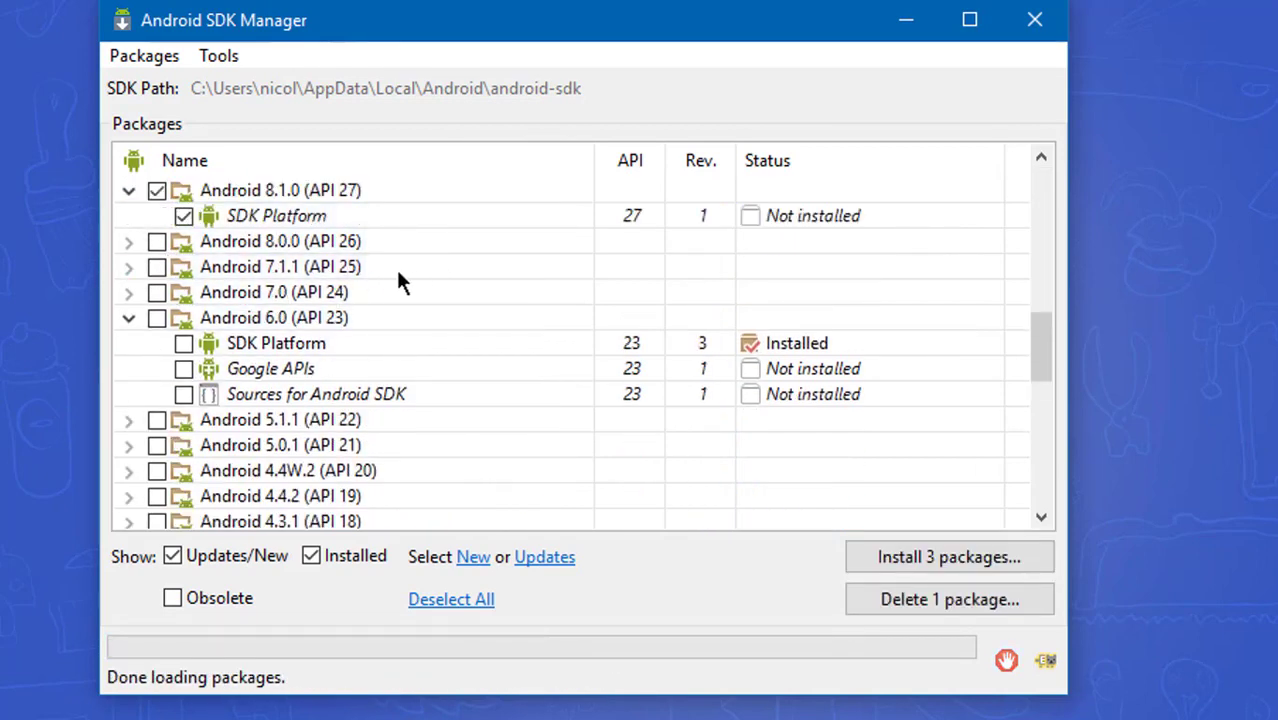
pyautogui.click(128, 267)
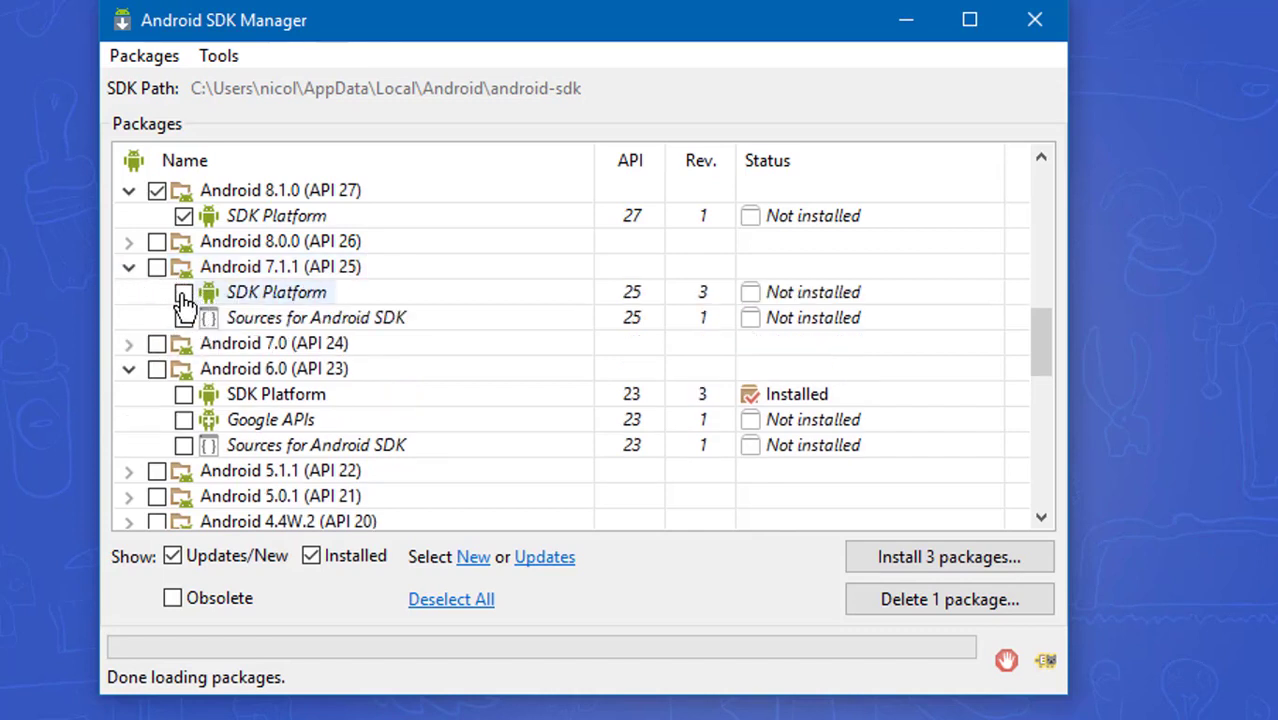
pyautogui.click(128, 268)
pyautogui.click(126, 190)
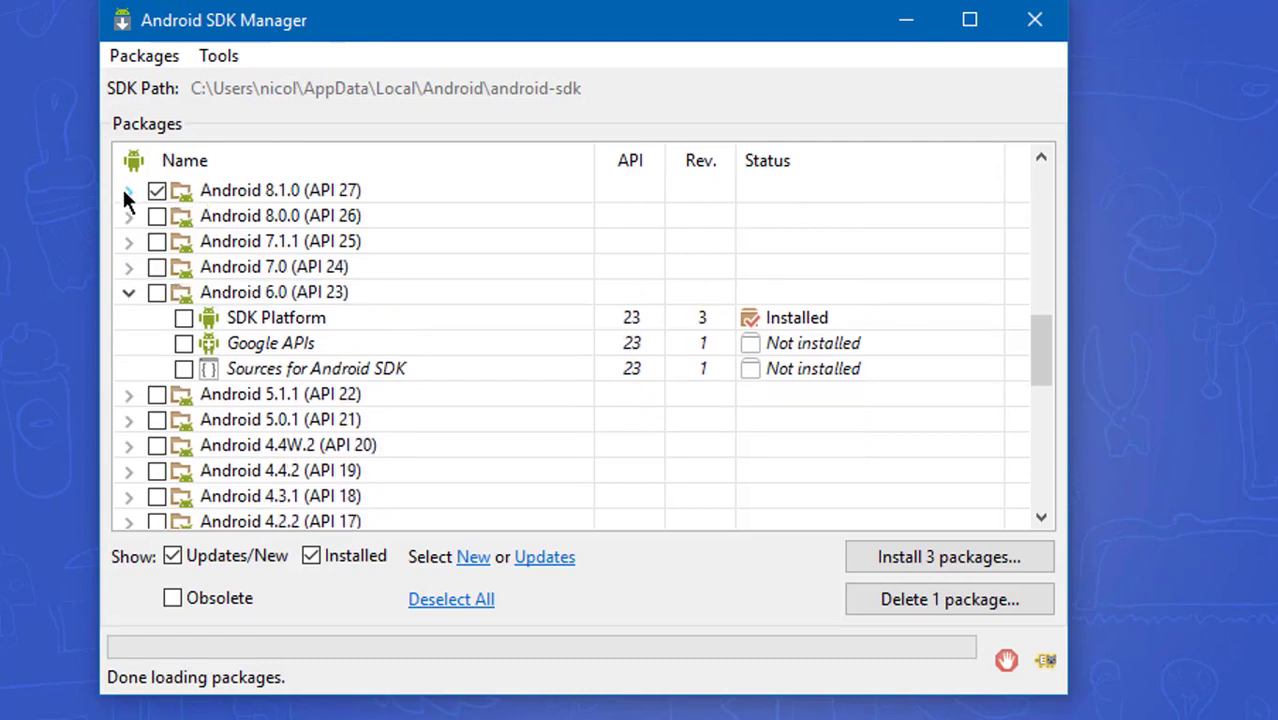
pyautogui.click(127, 292)
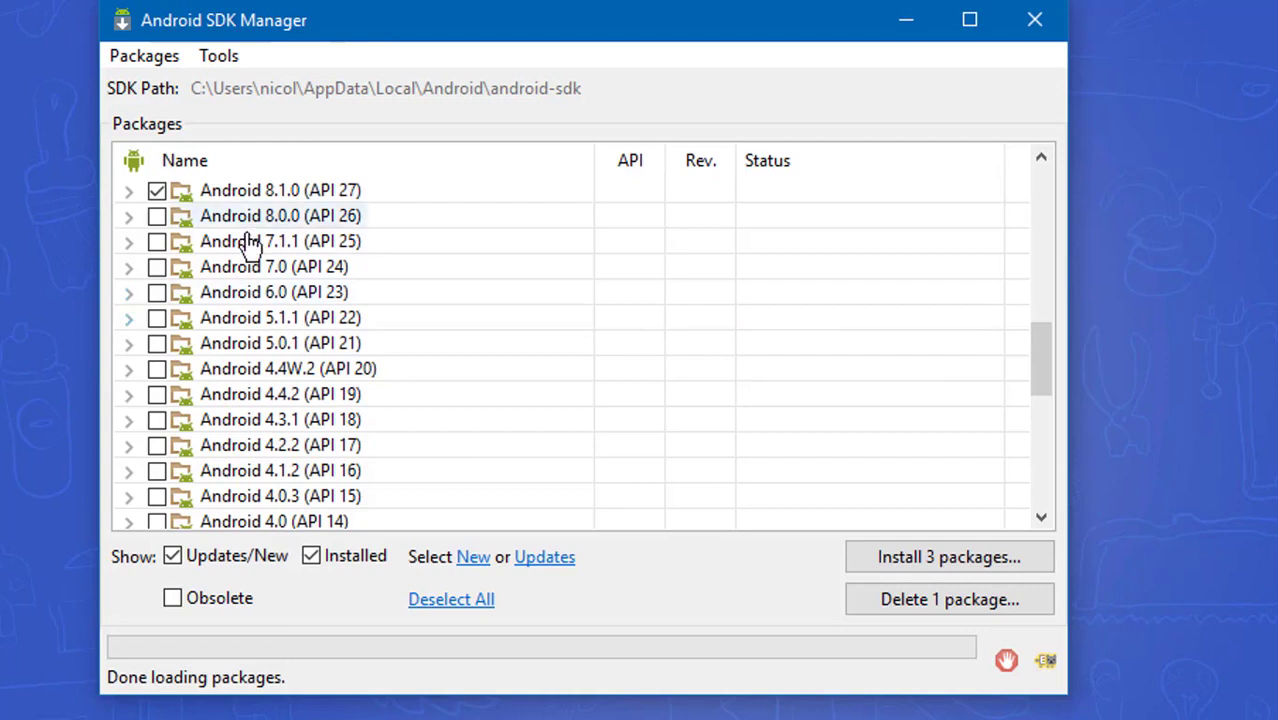
pyautogui.click(133, 292)
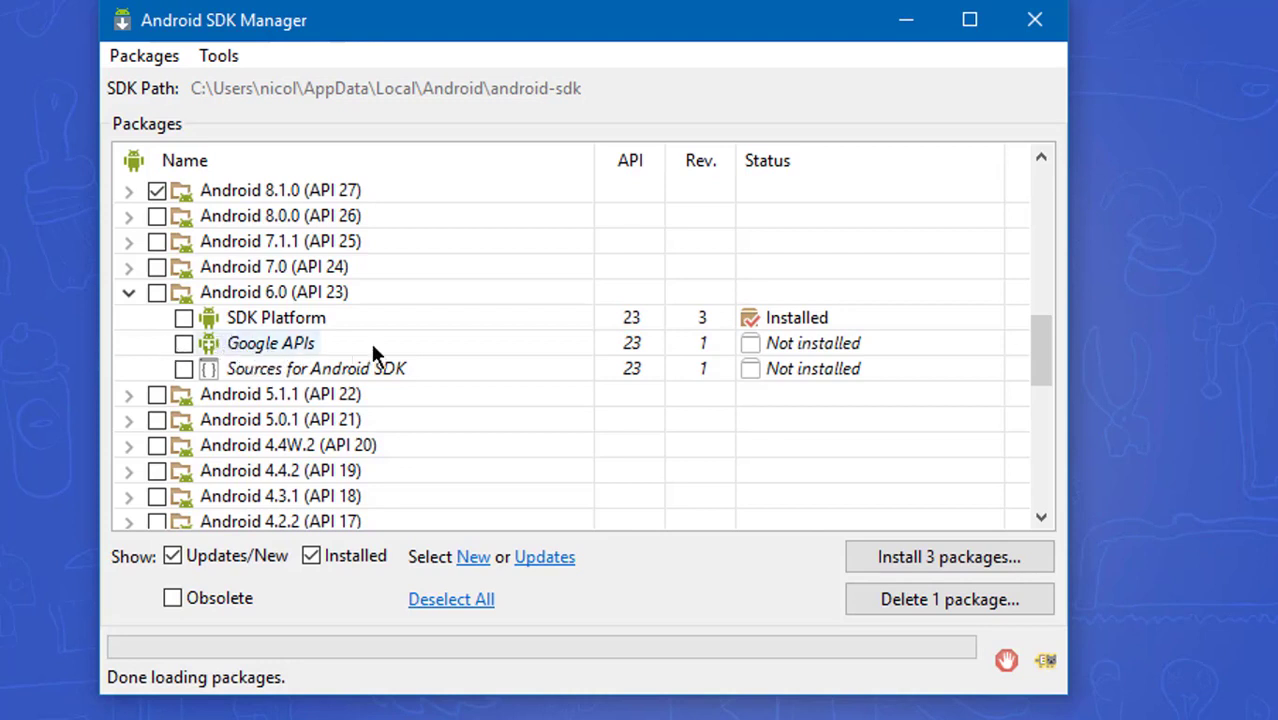
pyautogui.click(129, 291)
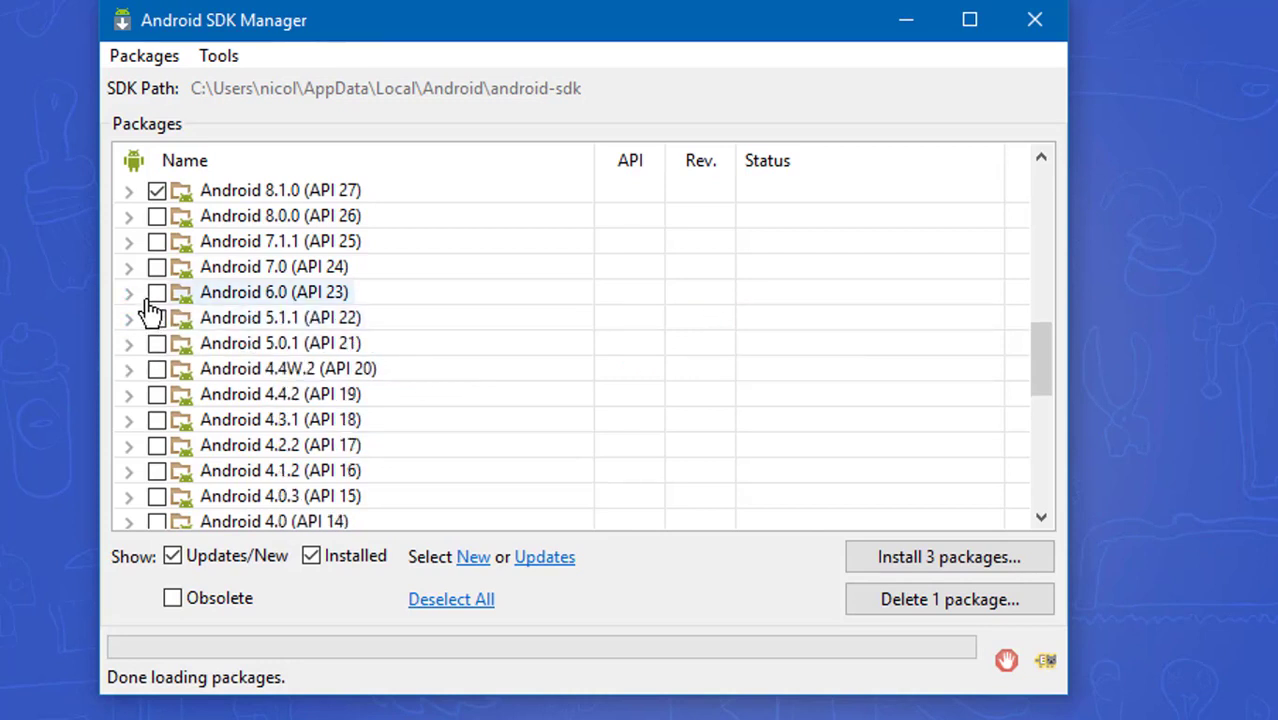
pyautogui.doubleClick(152, 299)
pyautogui.click(129, 292)
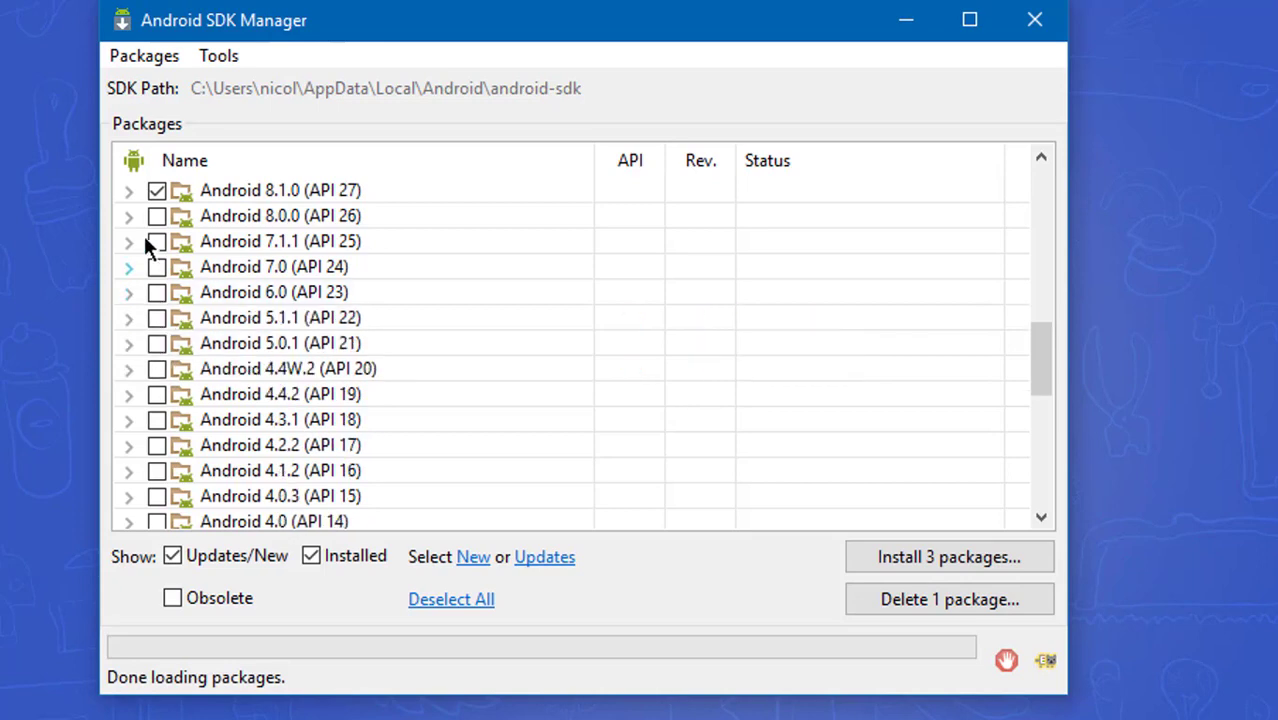
pyautogui.scroll(3, 148, 238)
pyautogui.scroll(3, 148, 240)
pyautogui.scroll(3, 551, 217)
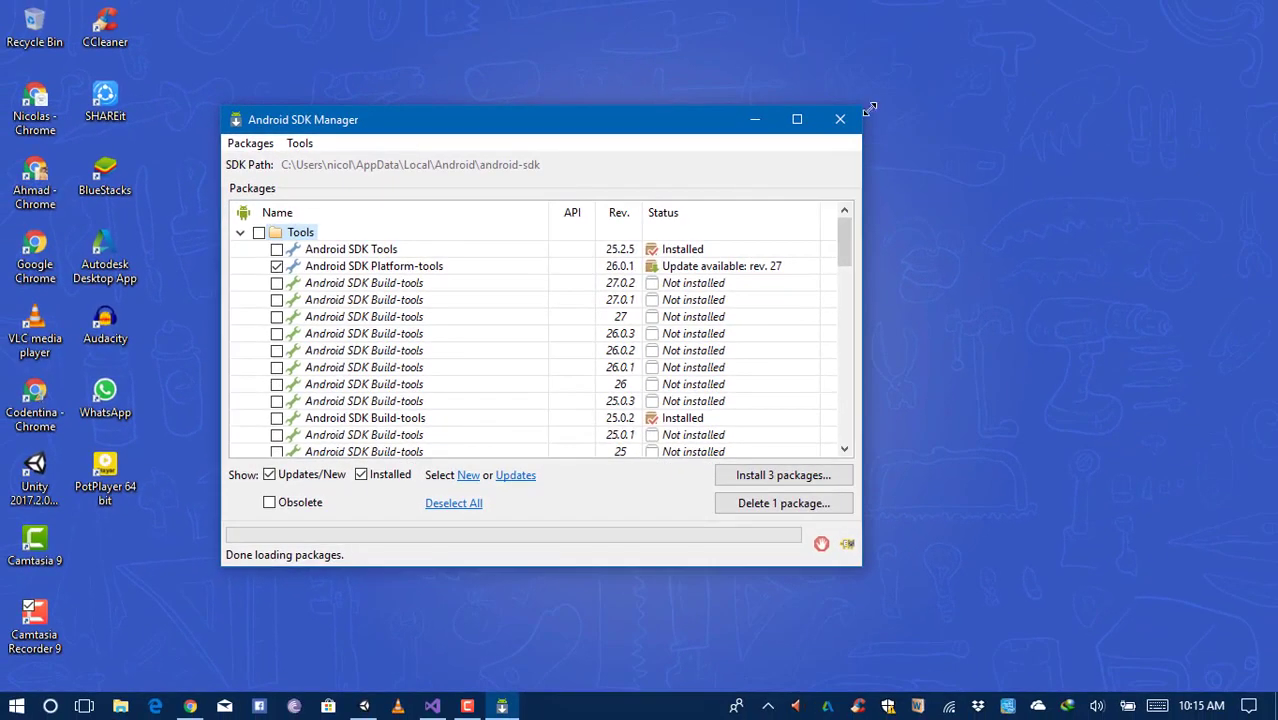
# Close SDK Manager and open Unity's Preferences at the External Tools page
pyautogui.click(846, 127)
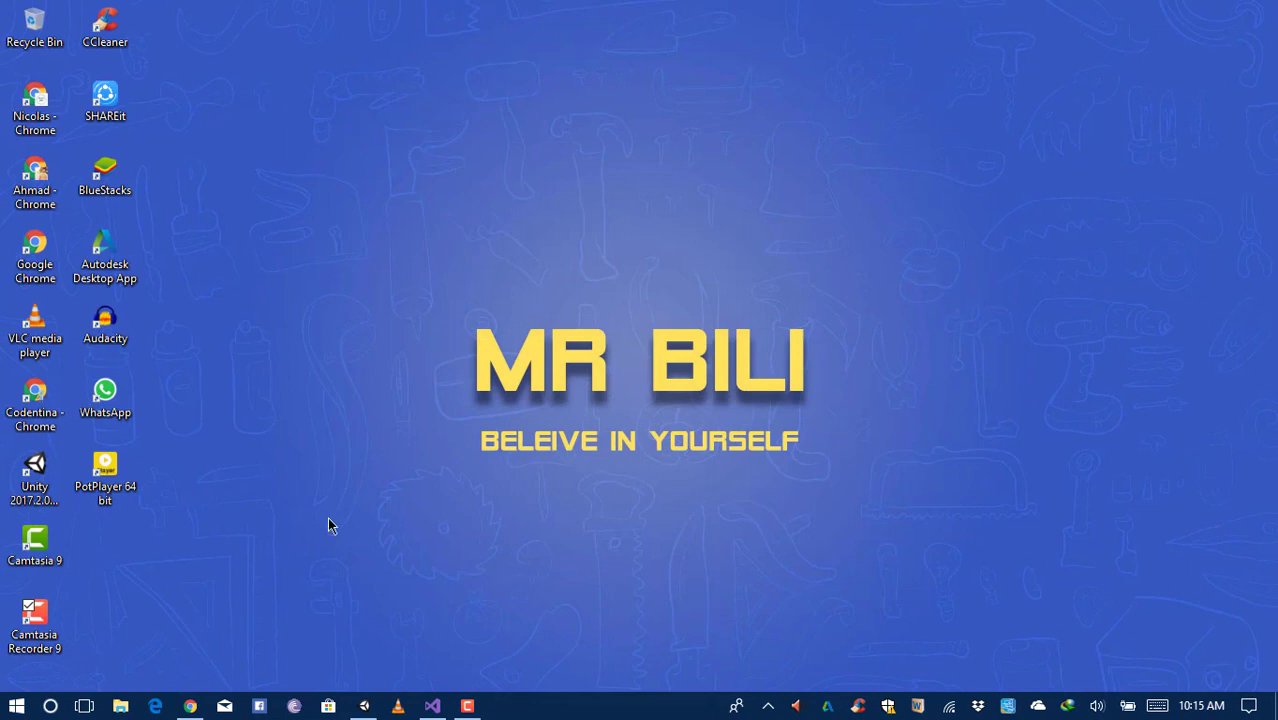
pyautogui.click(364, 706)
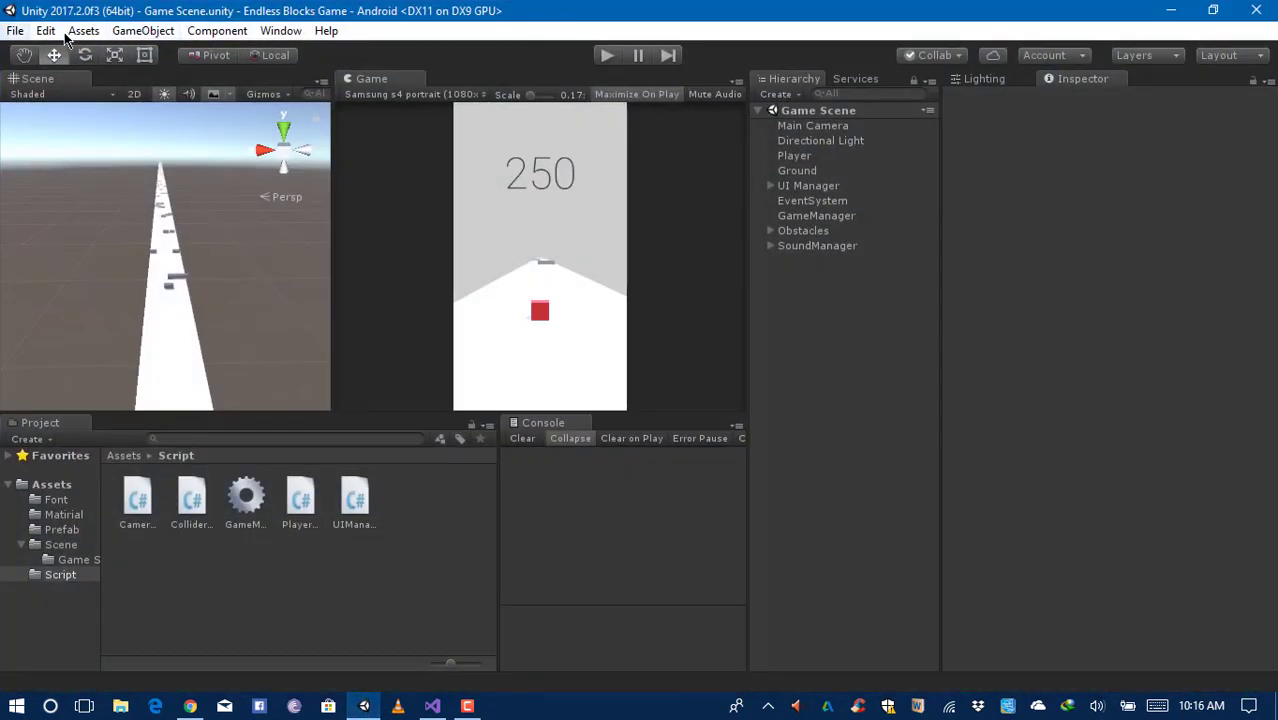
pyautogui.click(82, 34)
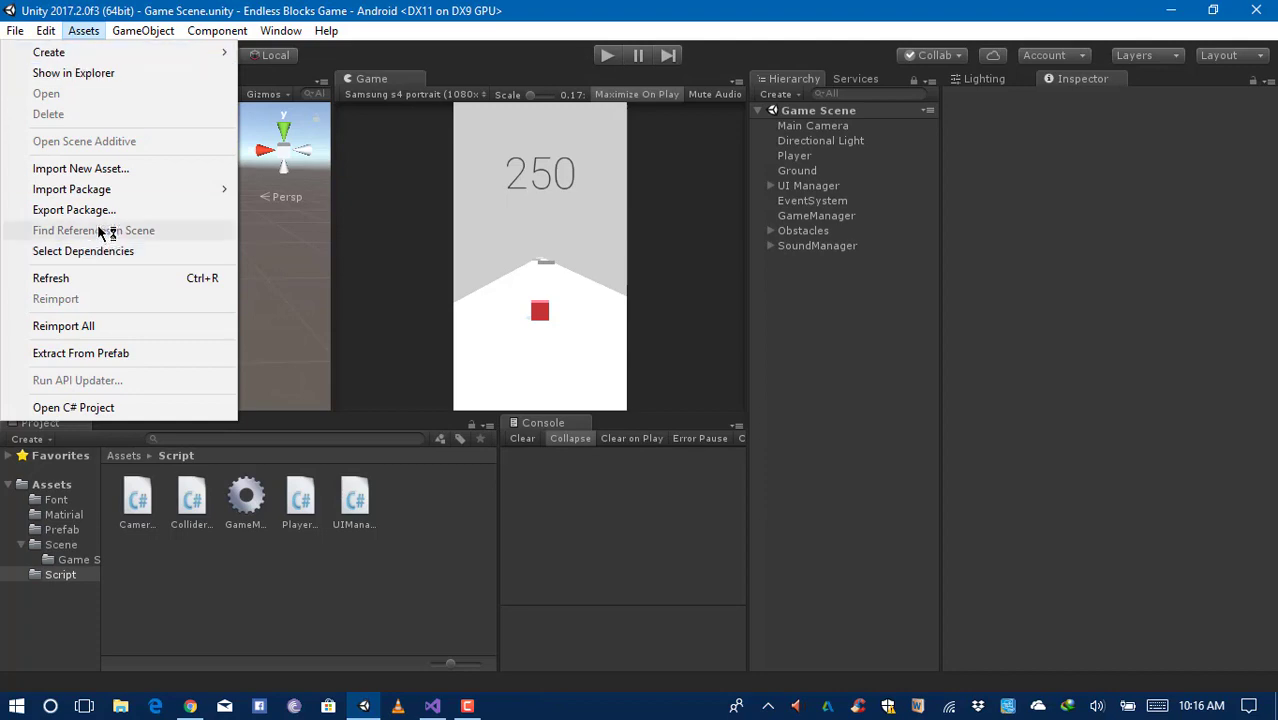
pyautogui.moveTo(45, 31)
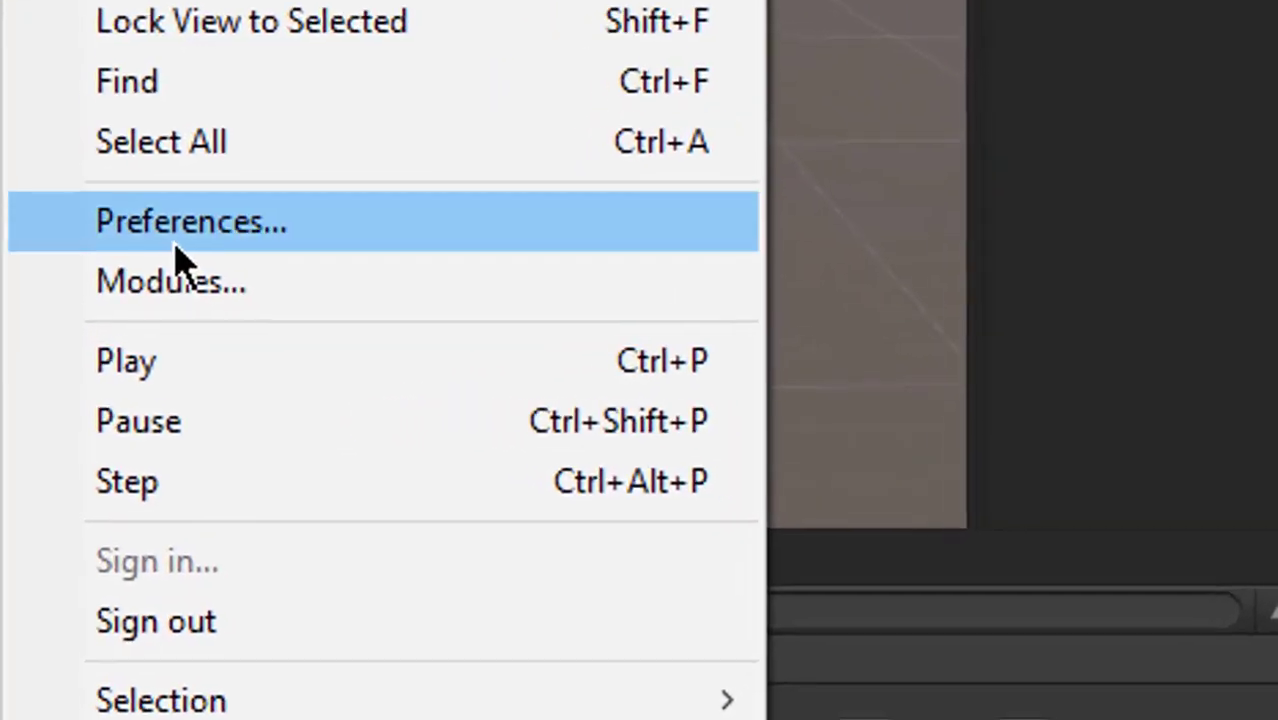
pyautogui.click(88, 289)
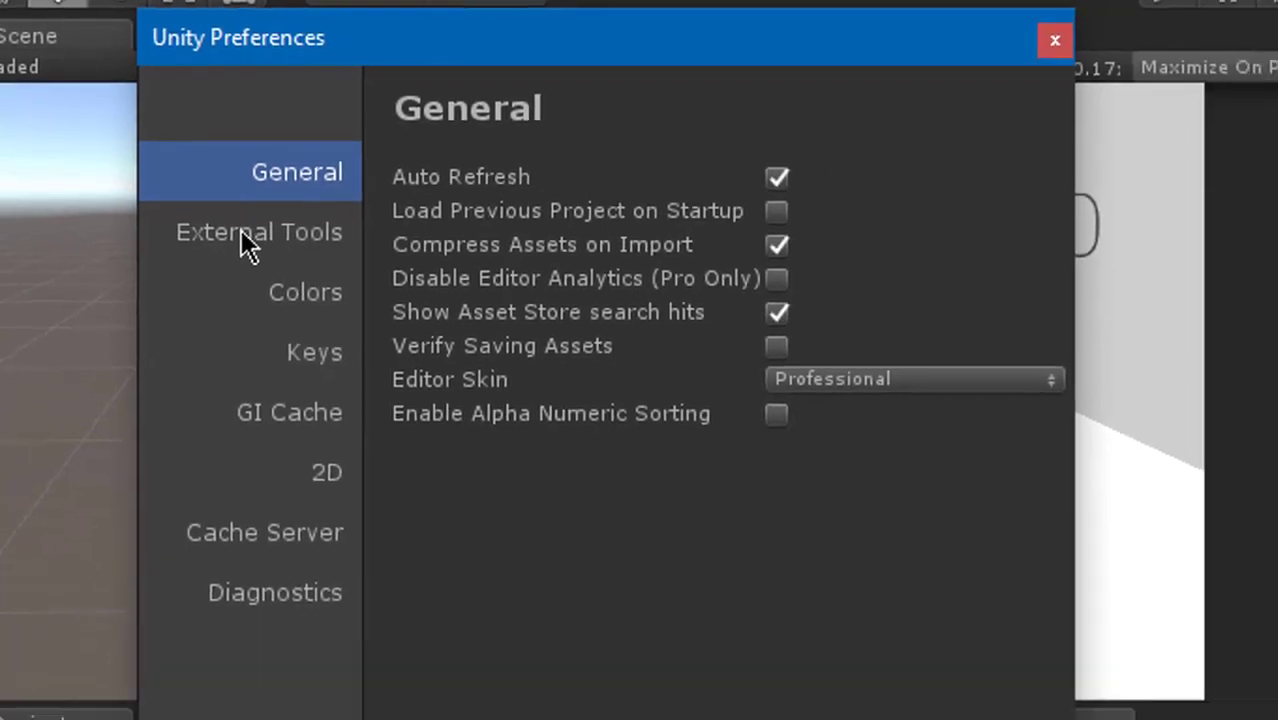
pyautogui.click(279, 257)
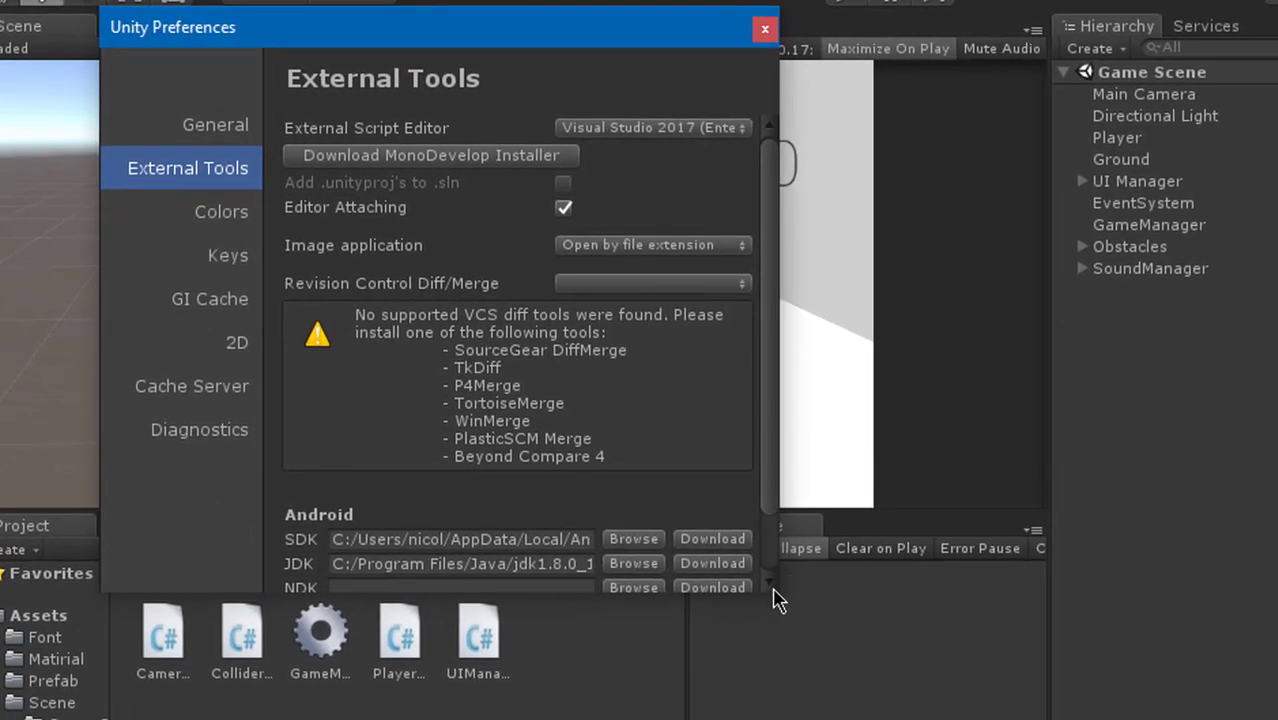
# Check the JDK folder picker, then browse for the Android SDK root folder
pyautogui.moveTo(772, 593); pyautogui.dragTo(772, 719)
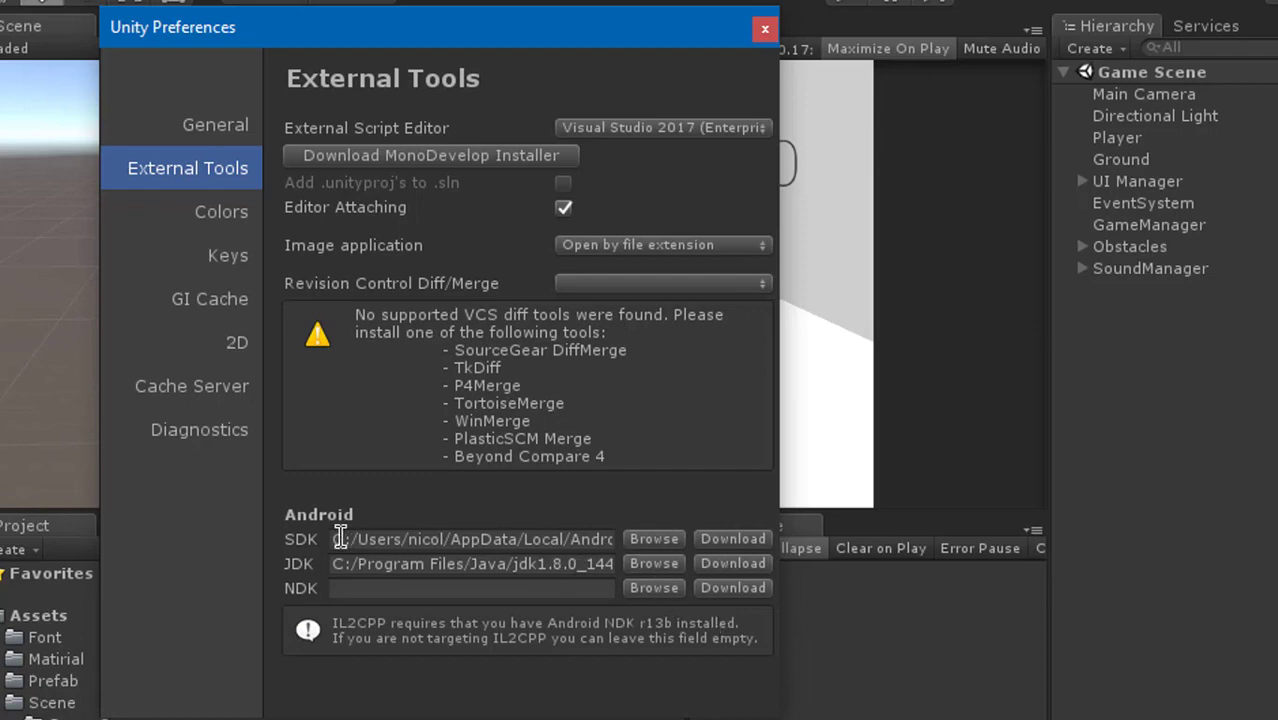
pyautogui.click(654, 565)
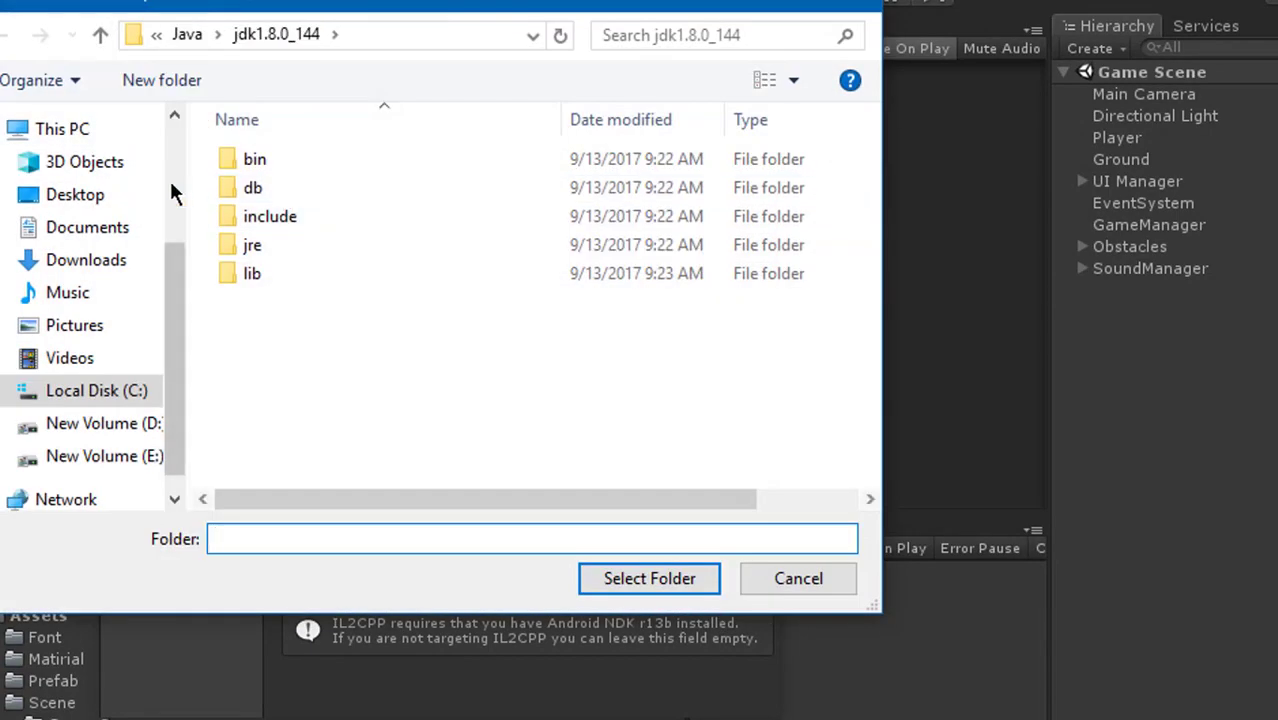
pyautogui.click(866, 8)
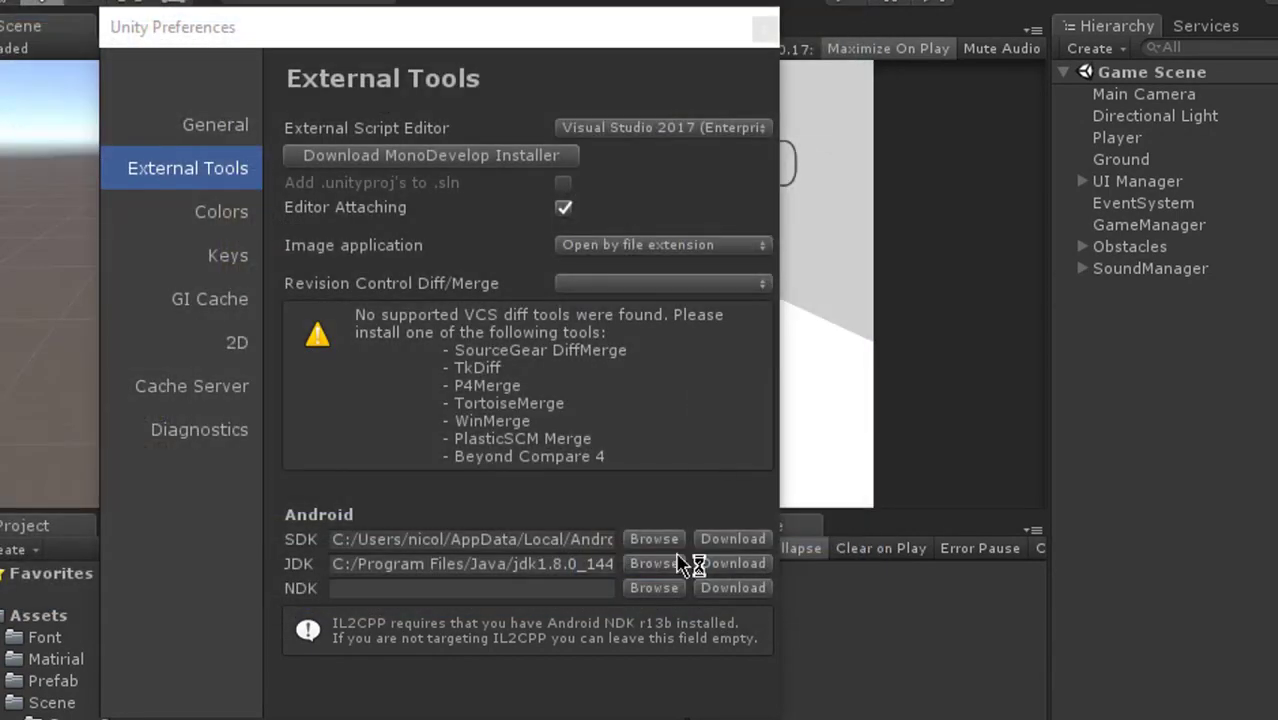
pyautogui.click(628, 536)
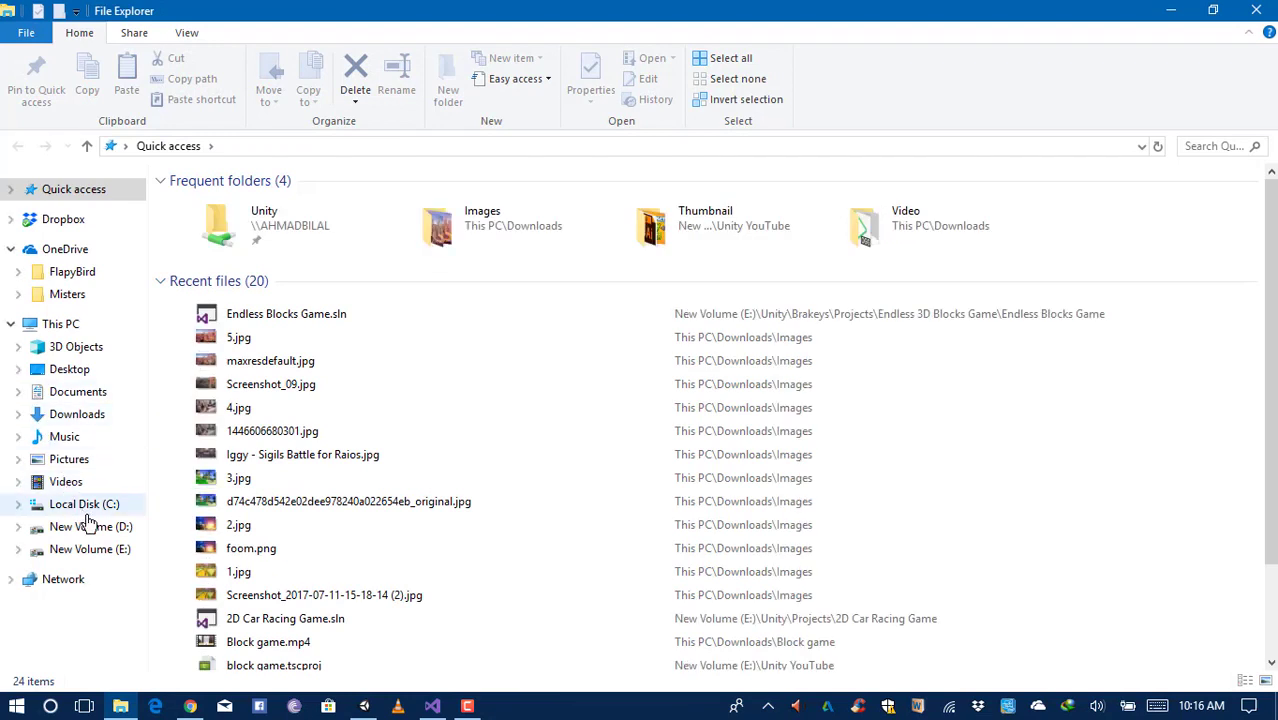
# In File Explorer, go to the user's home folder under C:\Users and show hidden items
pyautogui.click(87, 508)
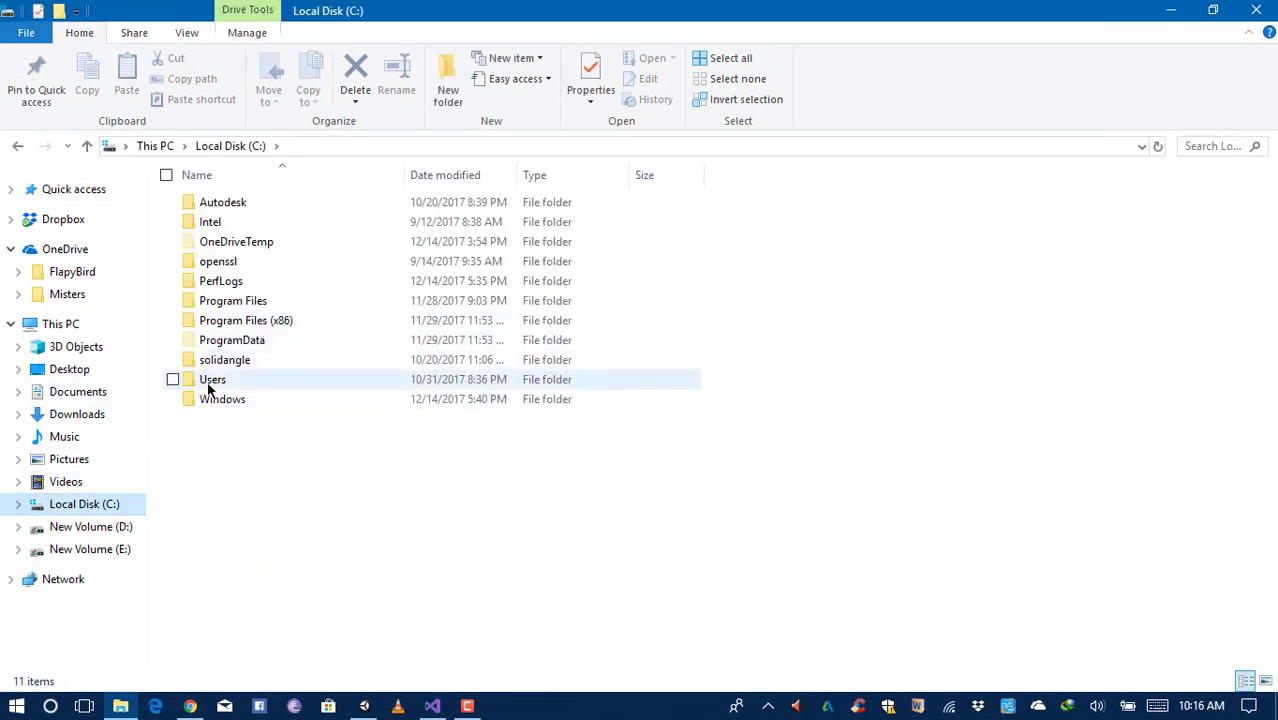
pyautogui.doubleClick(209, 388)
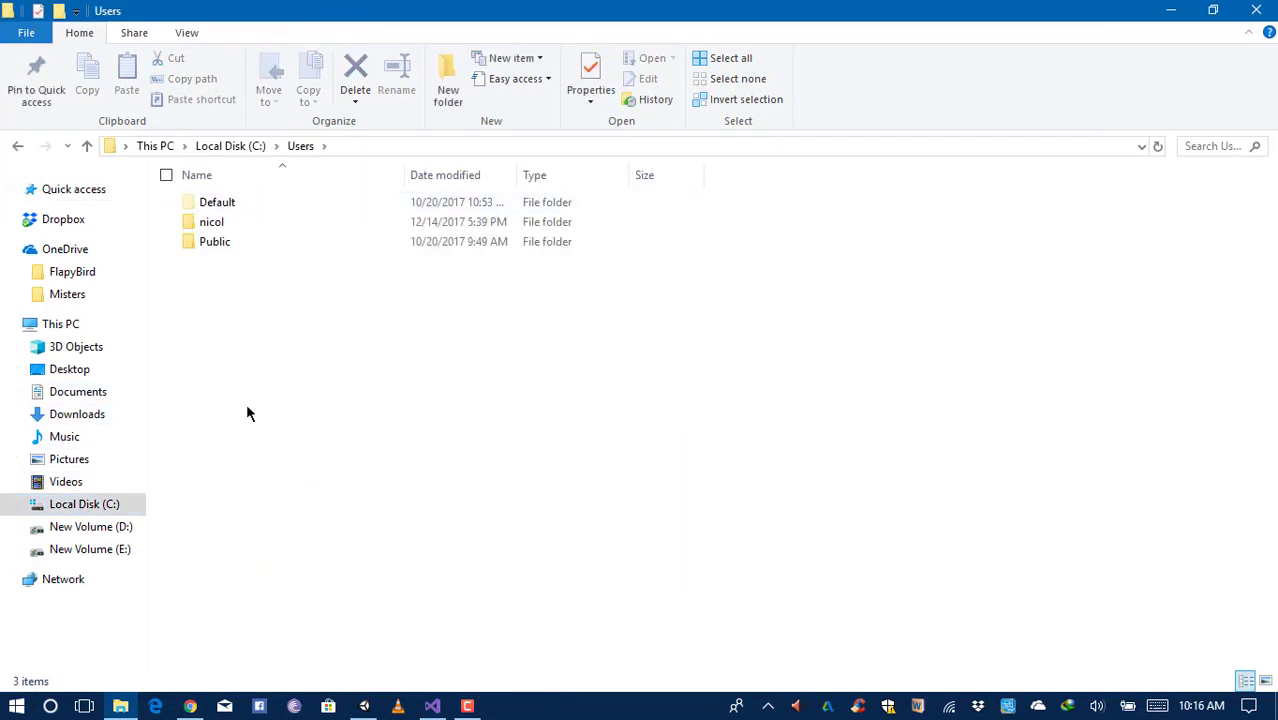
pyautogui.doubleClick(212, 222)
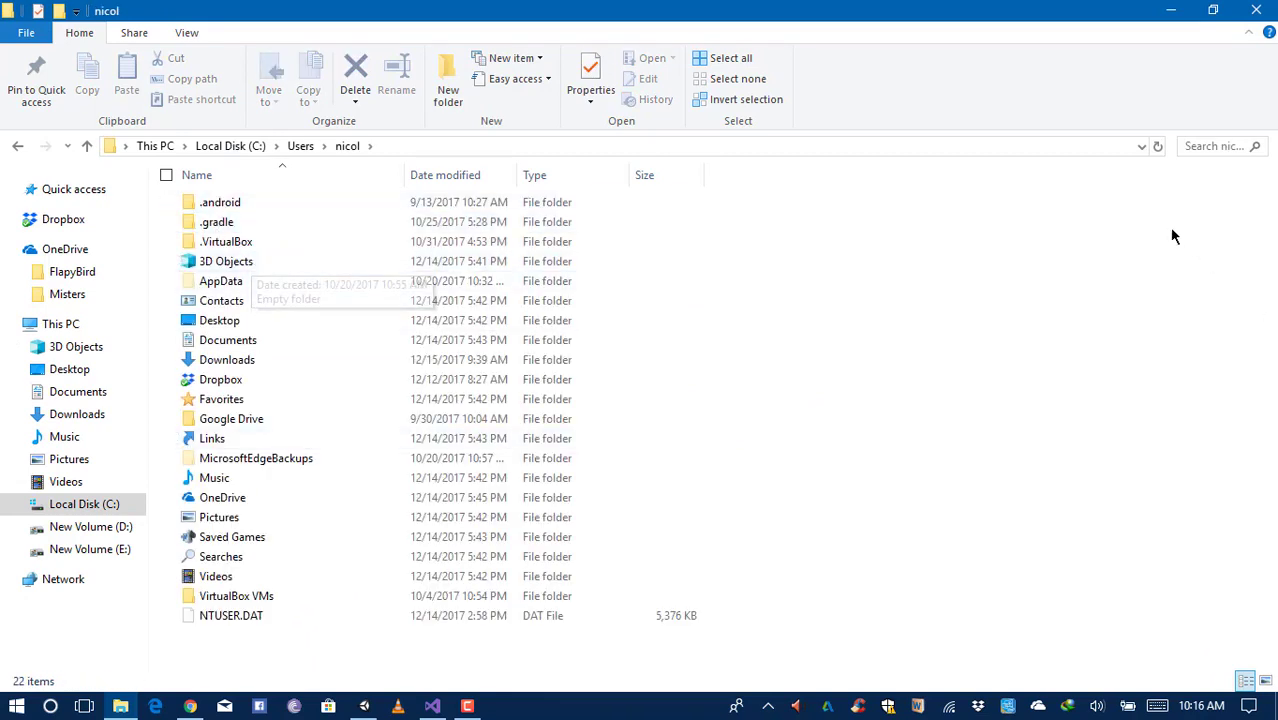
pyautogui.click(186, 33)
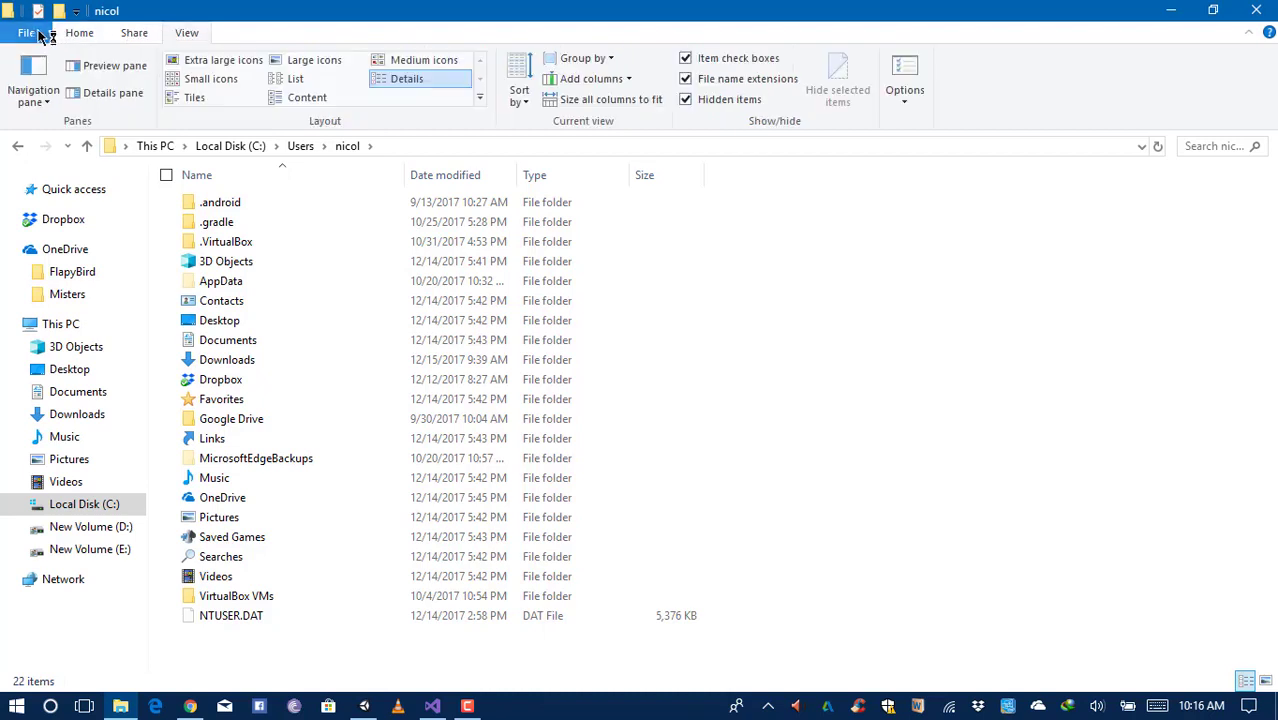
pyautogui.click(686, 100)
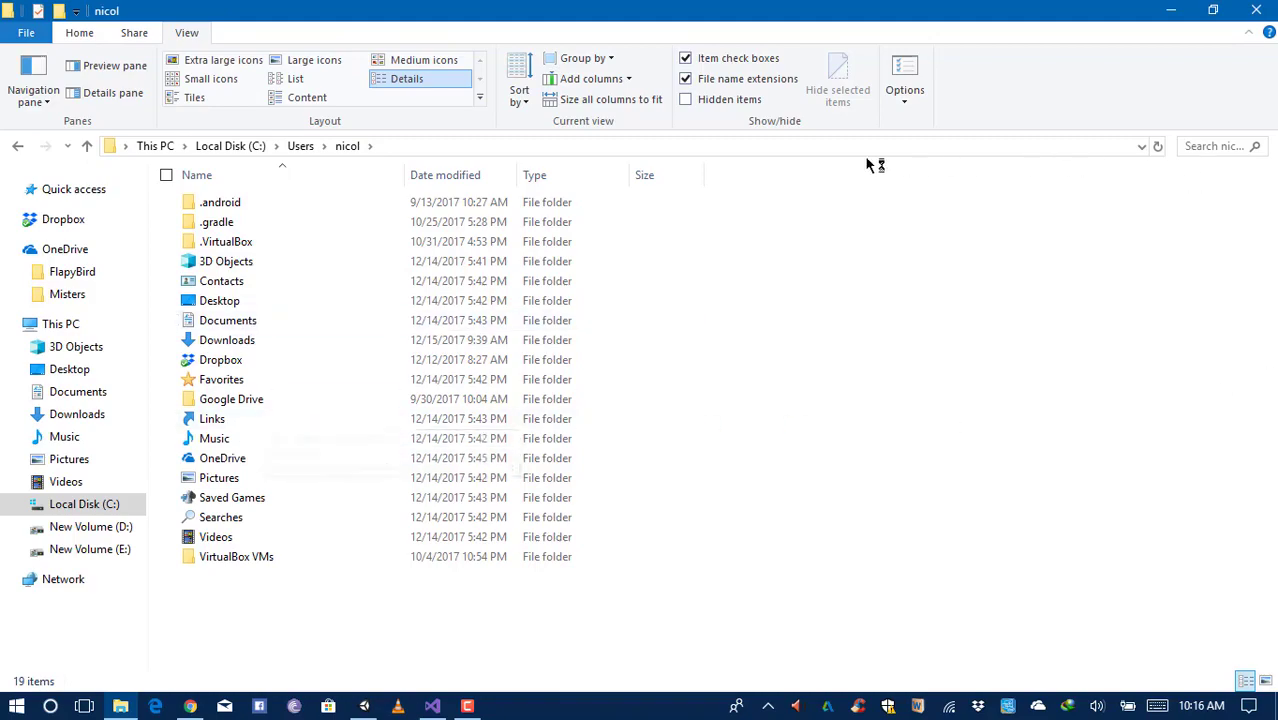
pyautogui.click(686, 99)
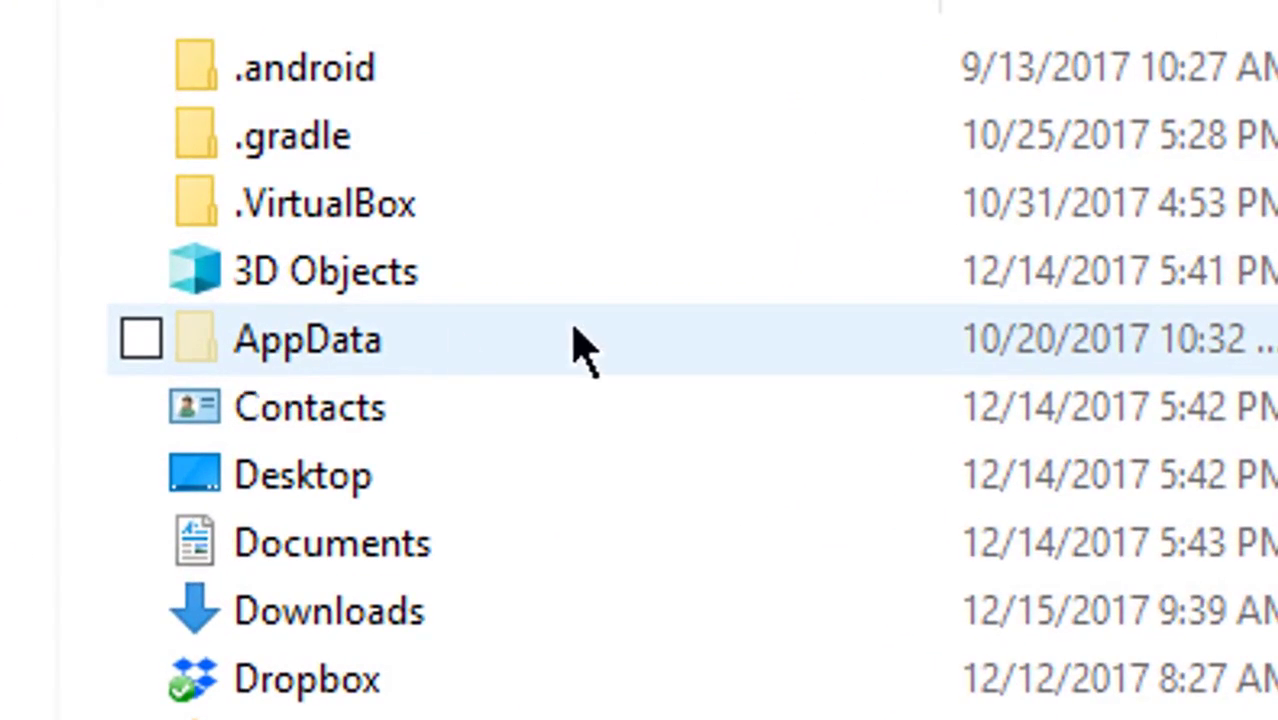
# Open AppData\Local\Android\android-sdk and copy its folder path from the address bar
pyautogui.doubleClick(283, 337)
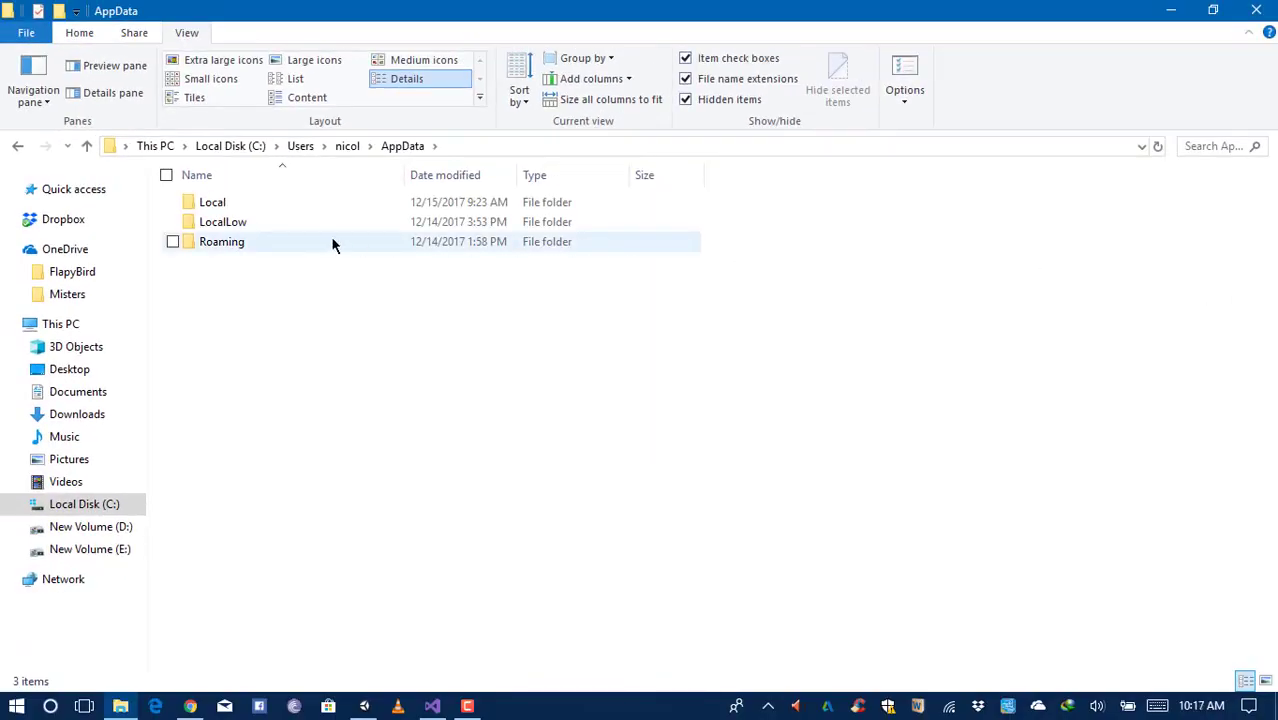
pyautogui.doubleClick(228, 203)
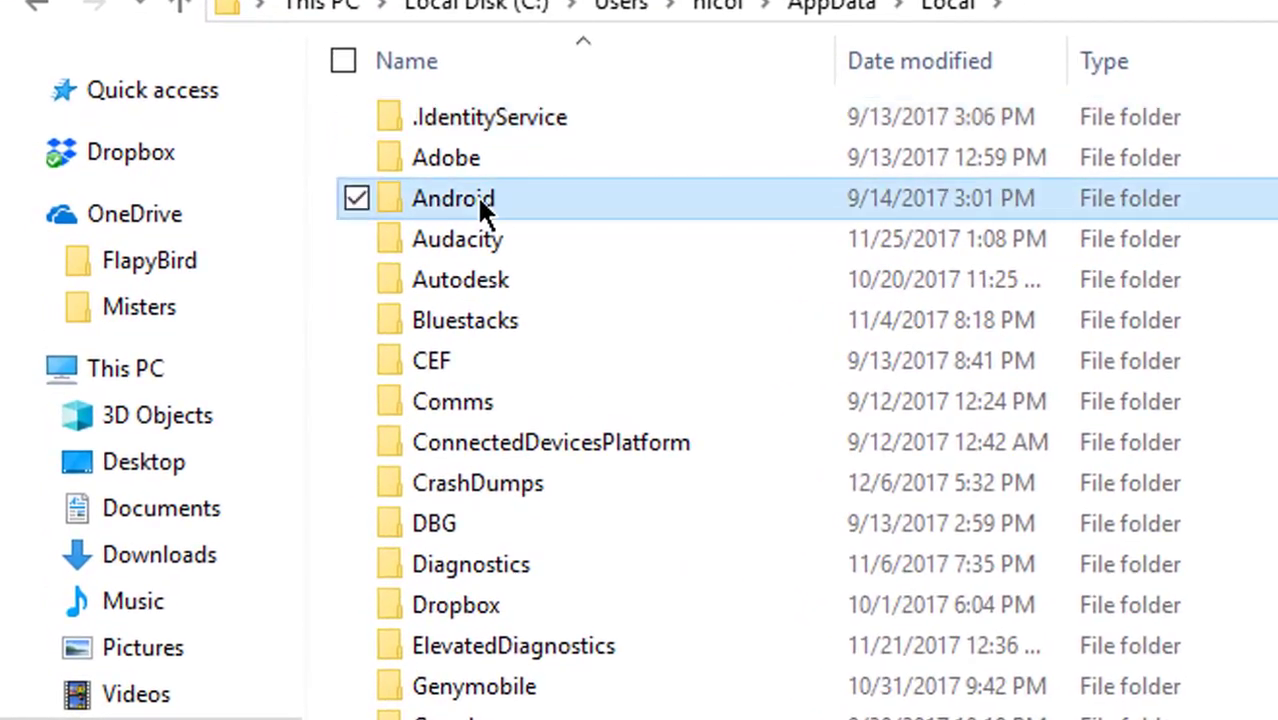
pyautogui.doubleClick(233, 242)
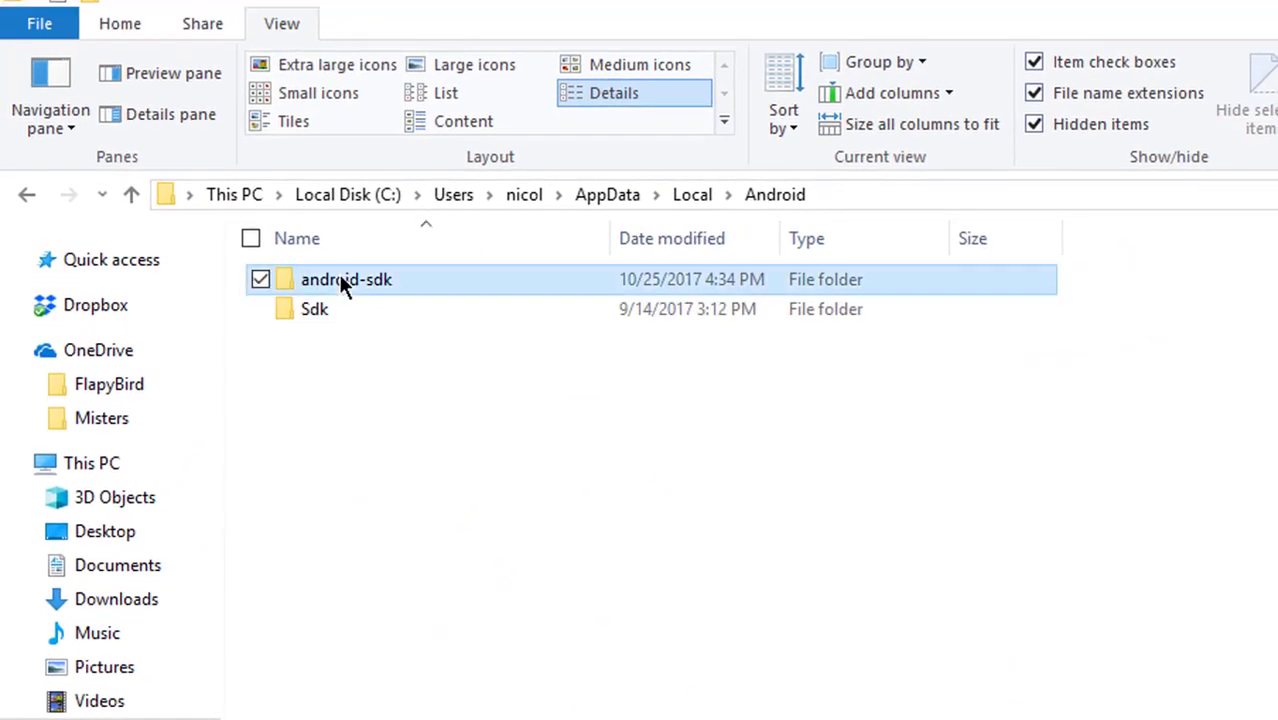
pyautogui.doubleClick(340, 280)
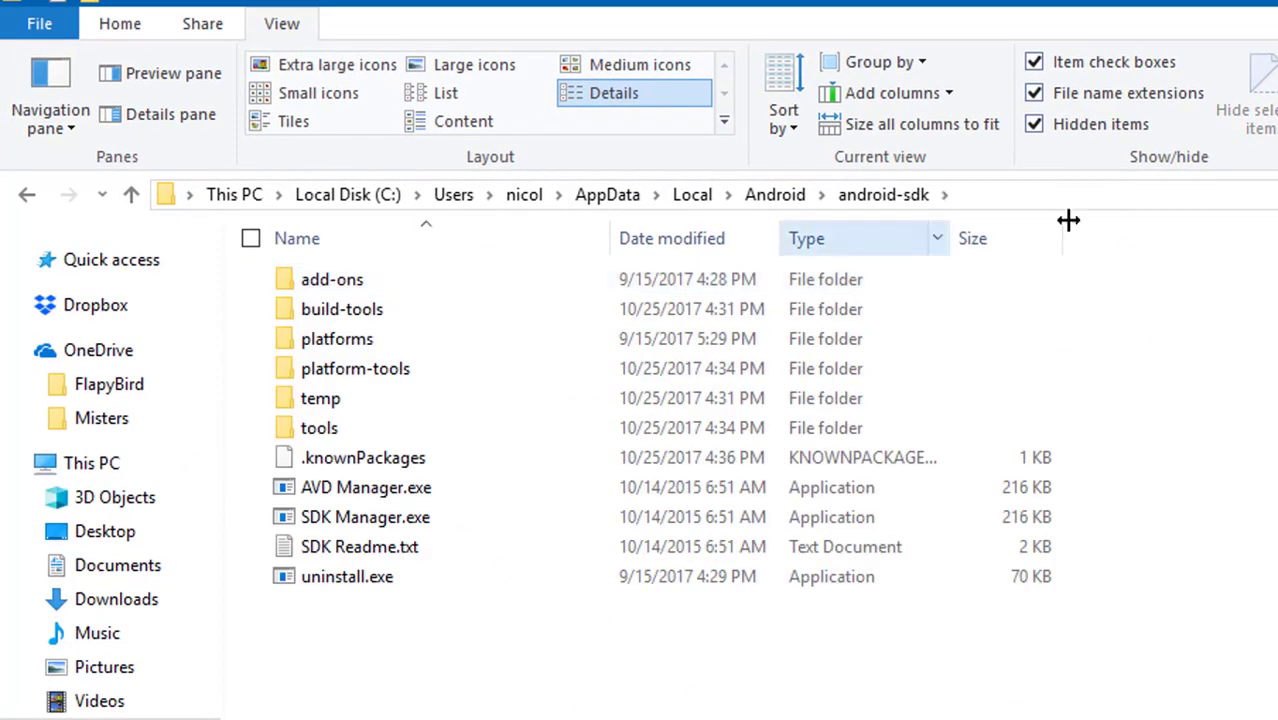
pyautogui.click(1045, 196)
pyautogui.rightClick(664, 195)
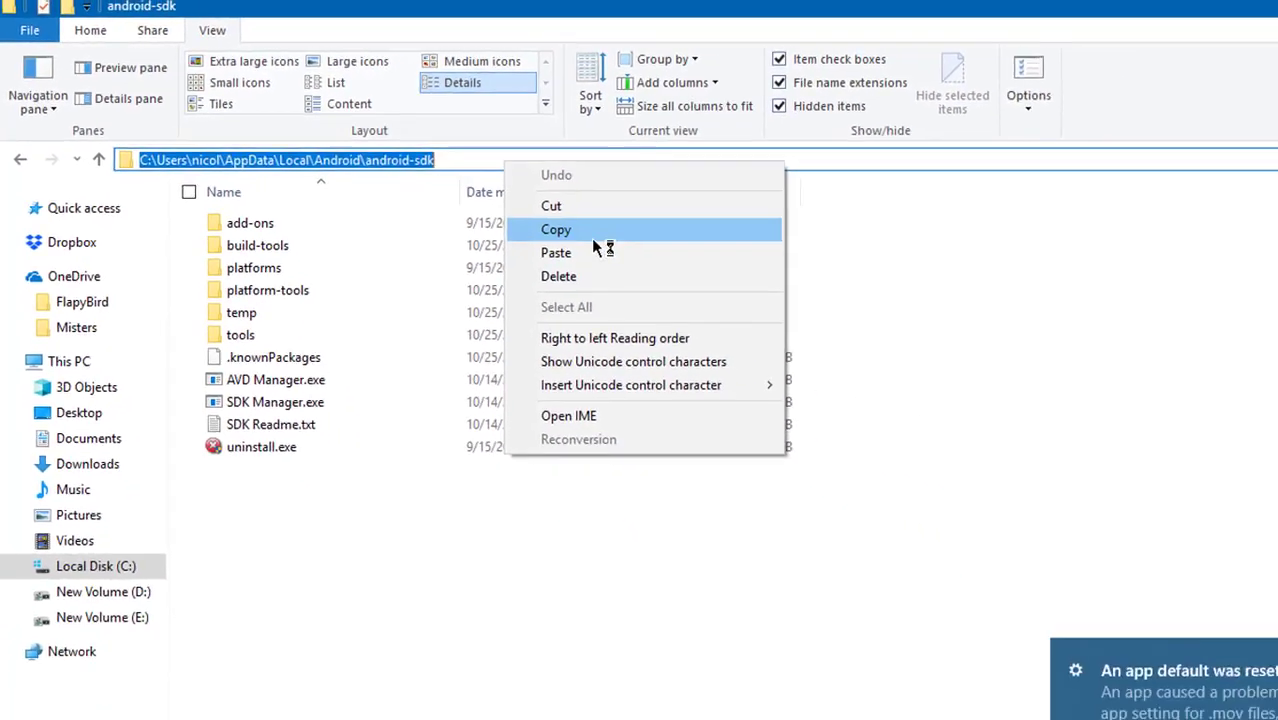
pyautogui.click(602, 251)
# Paste the android-sdk path as Unity's Android SDK folder and close Preferences
pyautogui.click(364, 706)
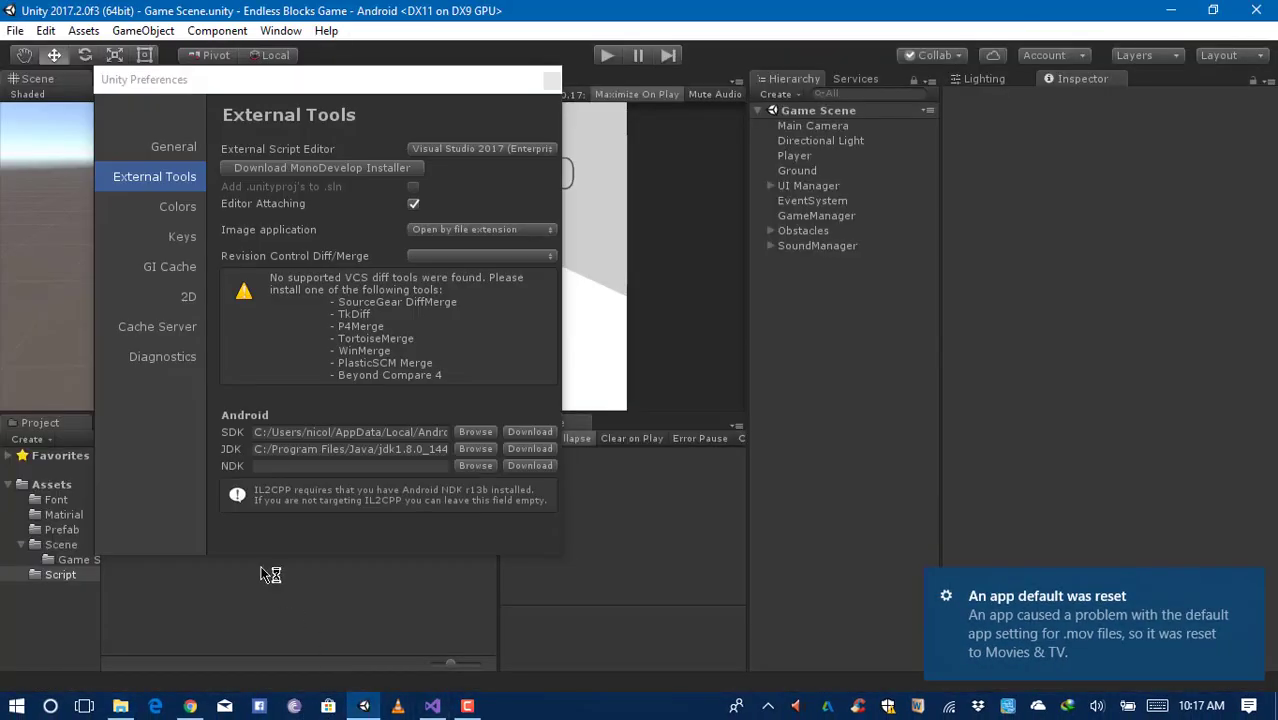
pyautogui.click(475, 432)
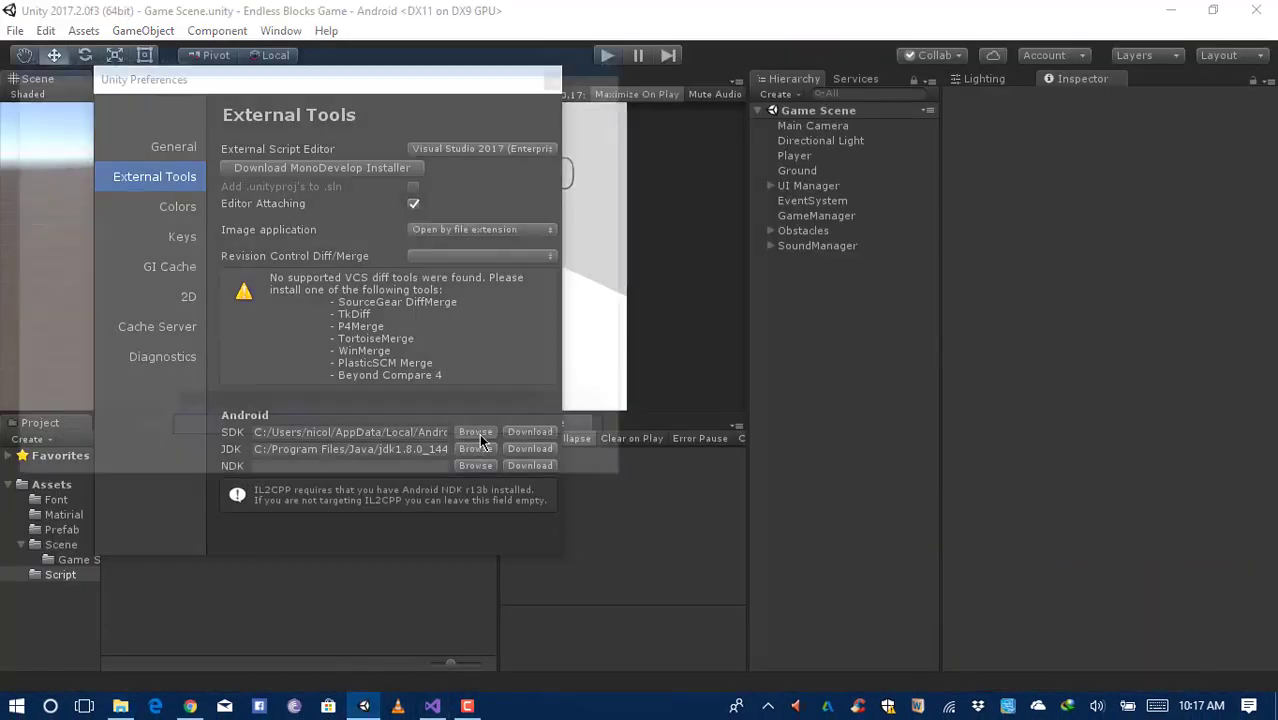
pyautogui.click(330, 88)
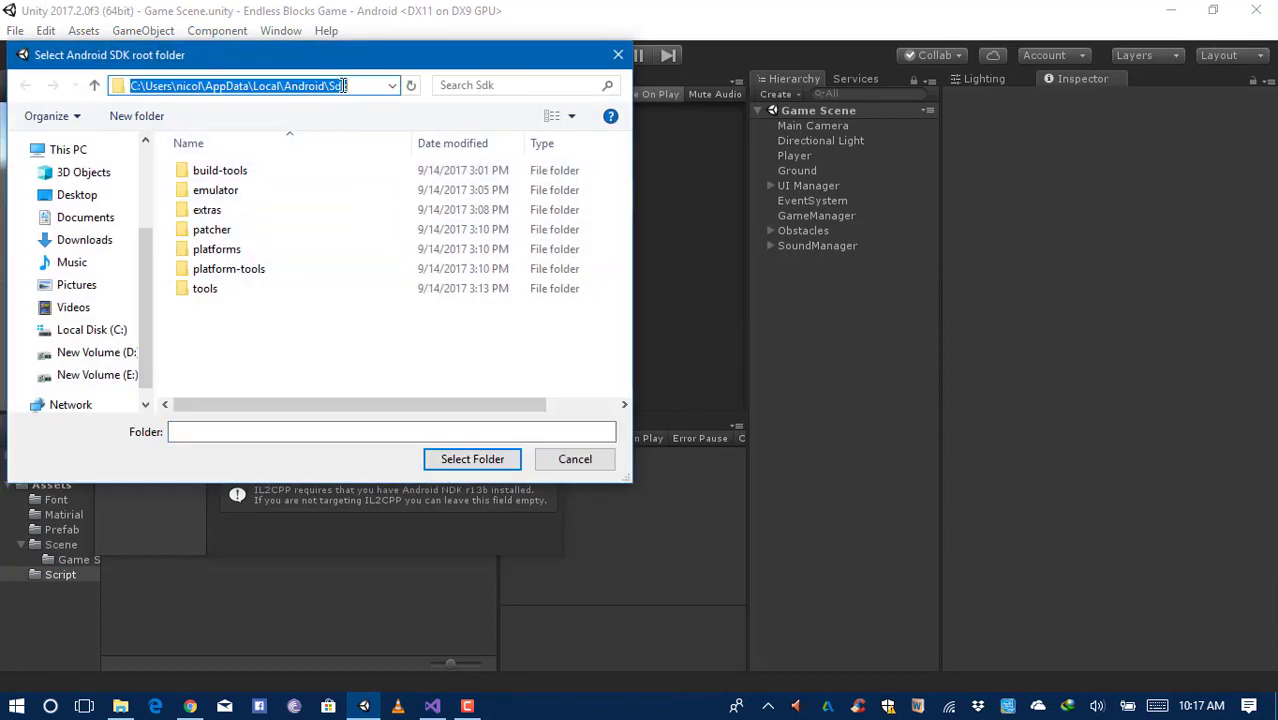
pyautogui.hotkey('ctrl', 'v')
pyautogui.press('Return')
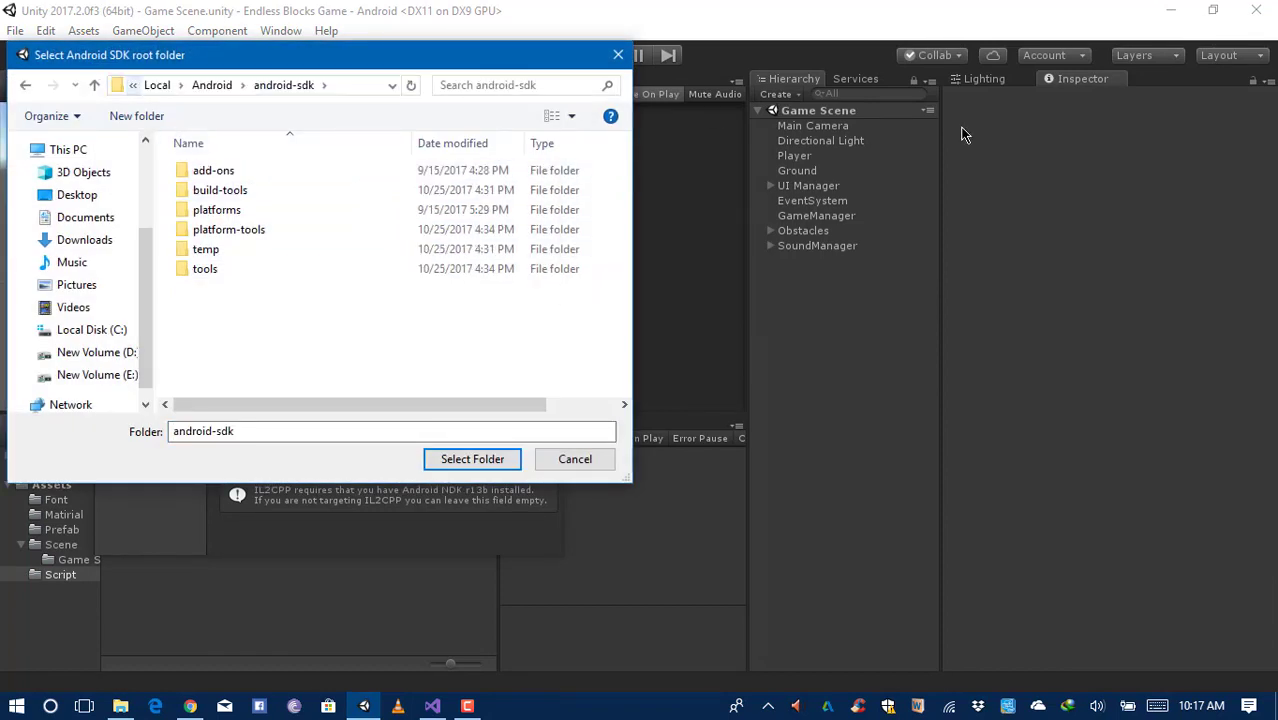
pyautogui.click(620, 56)
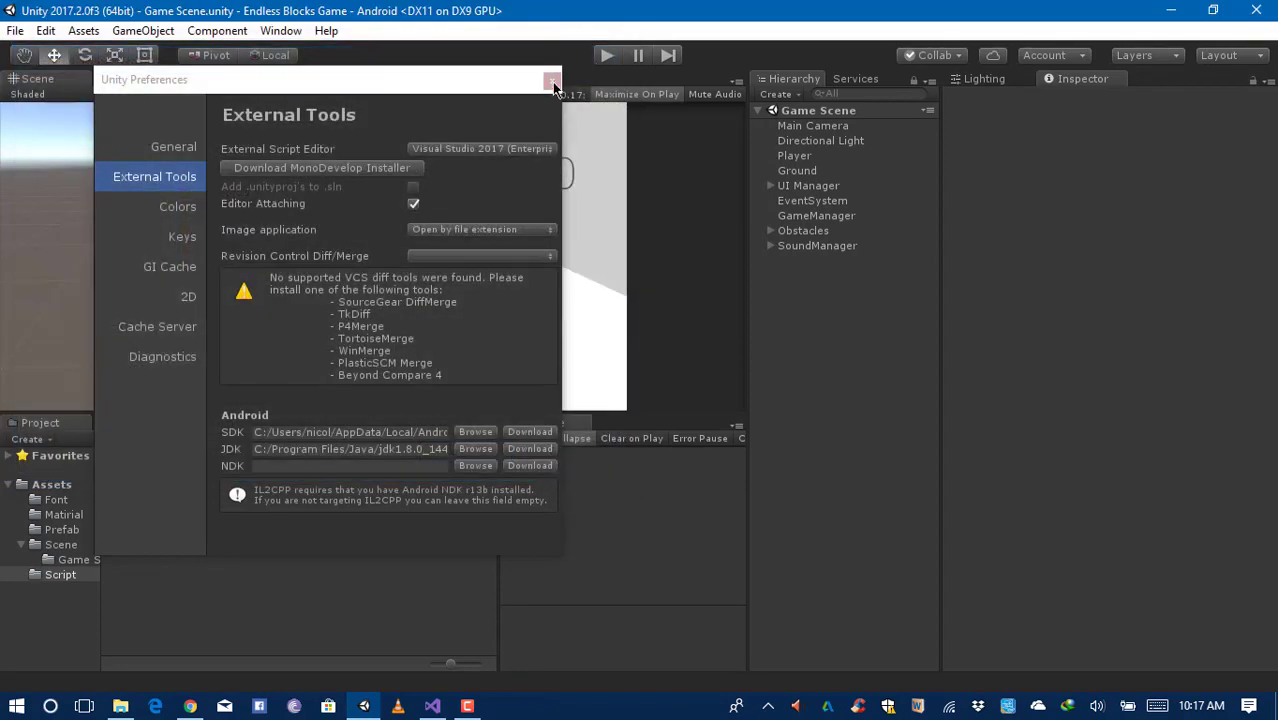
pyautogui.click(552, 80)
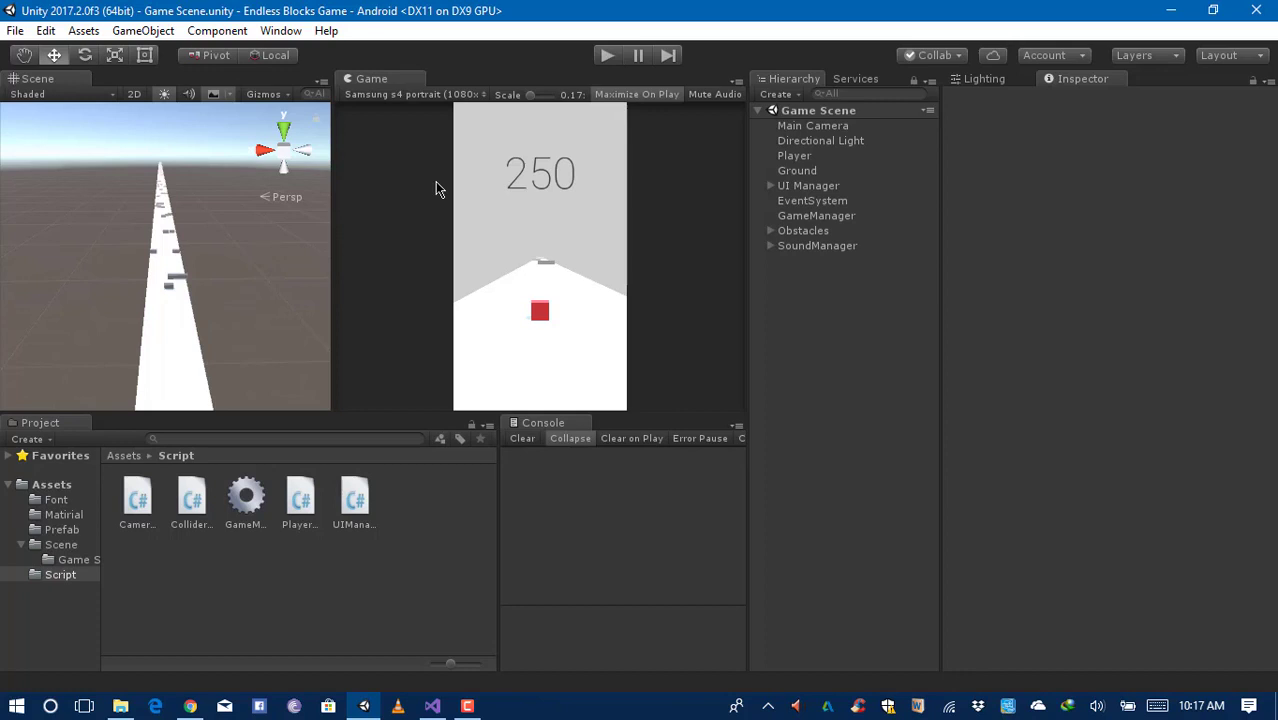
pyautogui.hotkey('ctrl', 'shift', 'b')
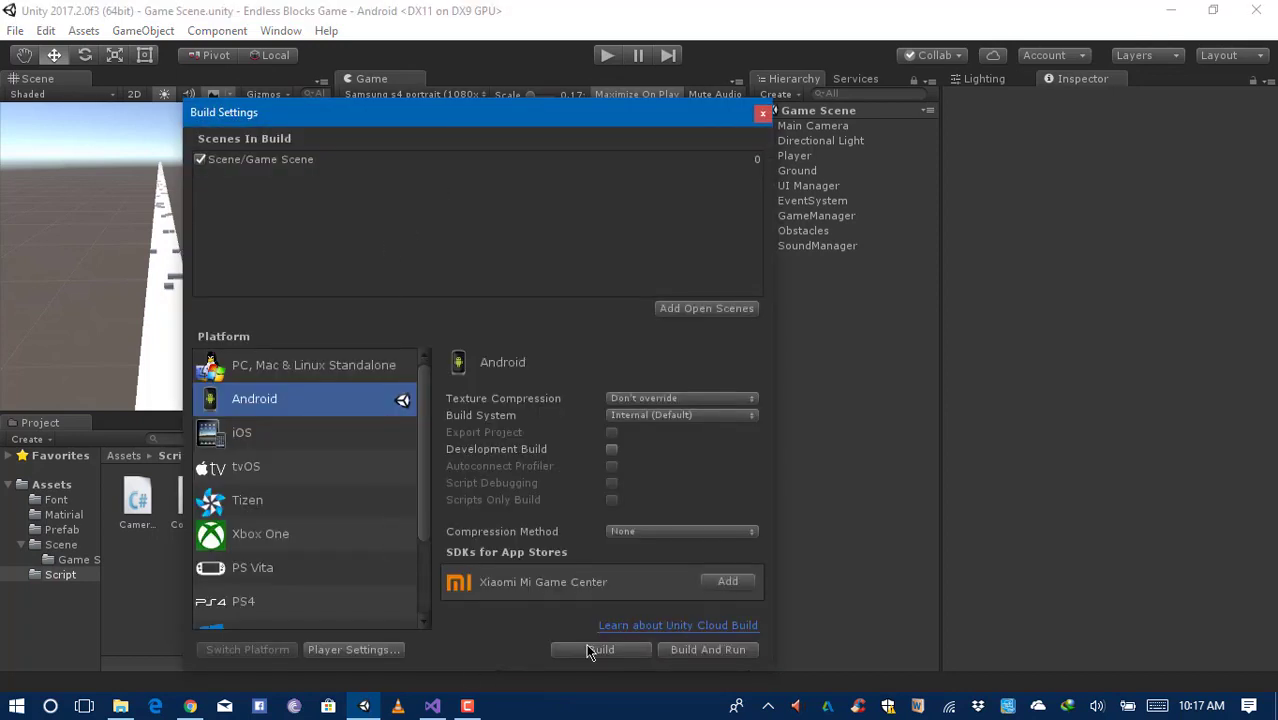
pyautogui.click(763, 114)
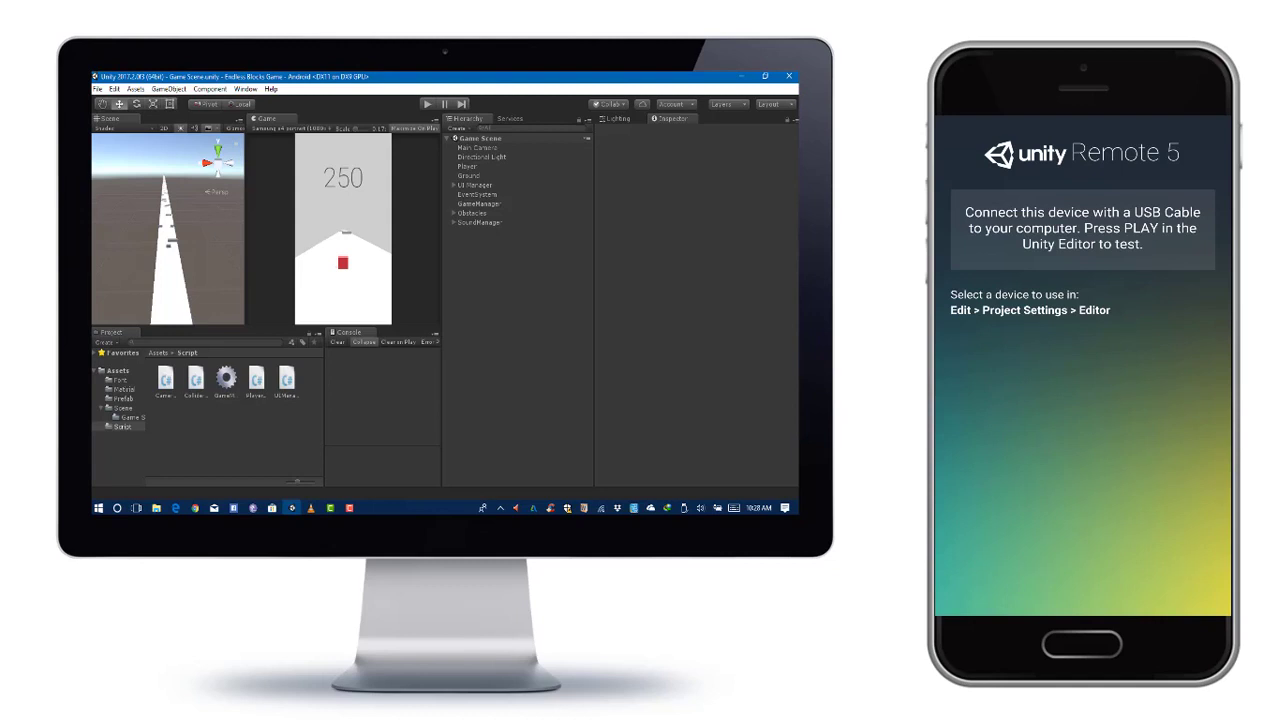
# Open Project Settings > Editor and set Unity Remote Device to Any Android Device
pyautogui.click(97, 89)
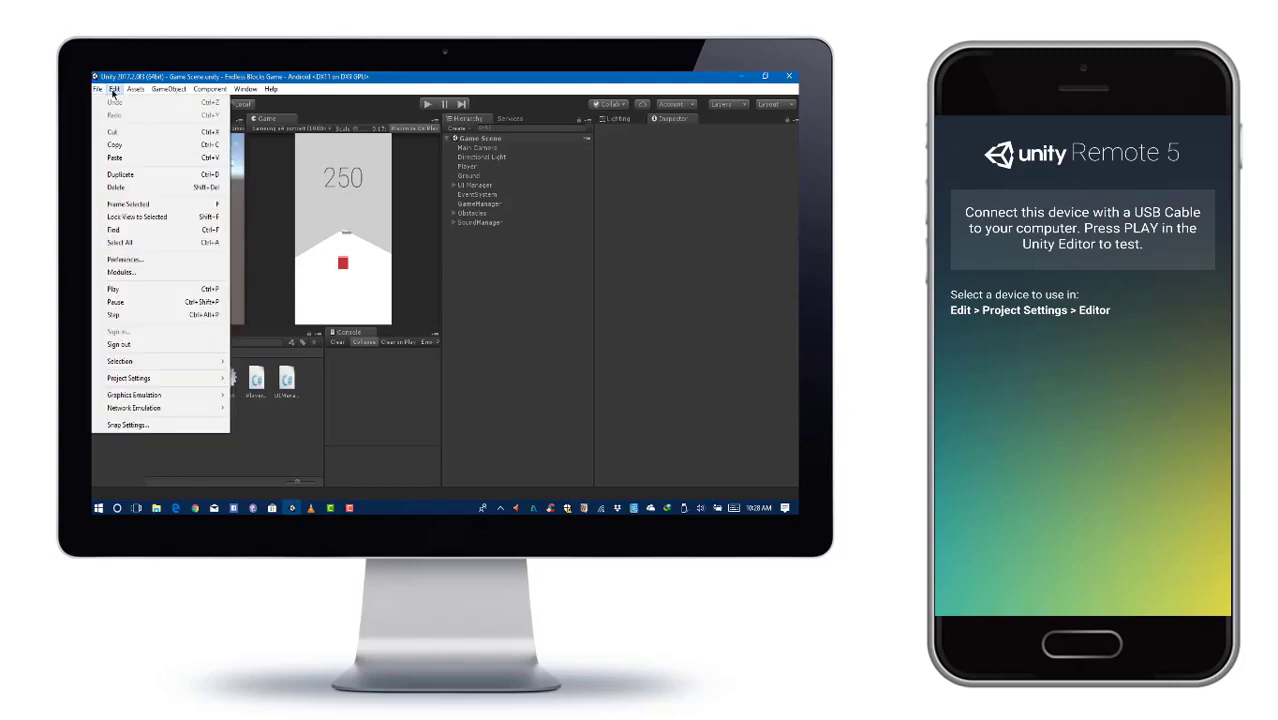
pyautogui.moveTo(209, 89)
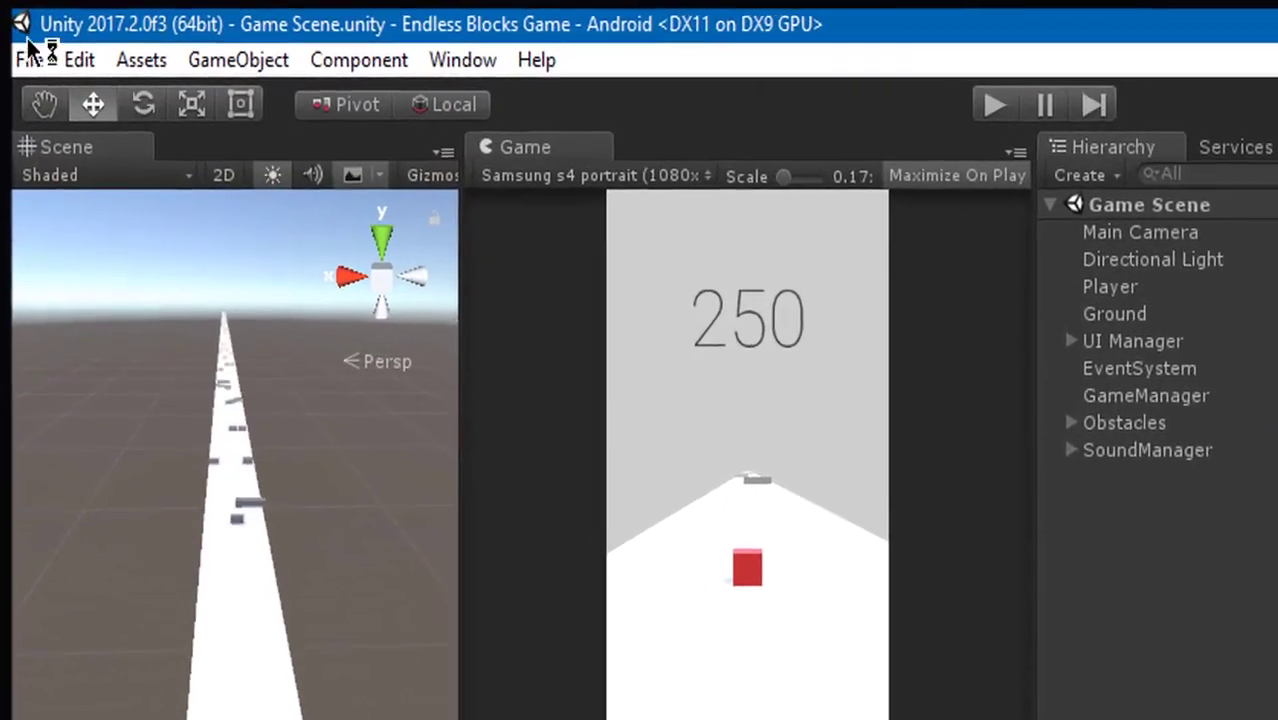
pyautogui.click(64, 44)
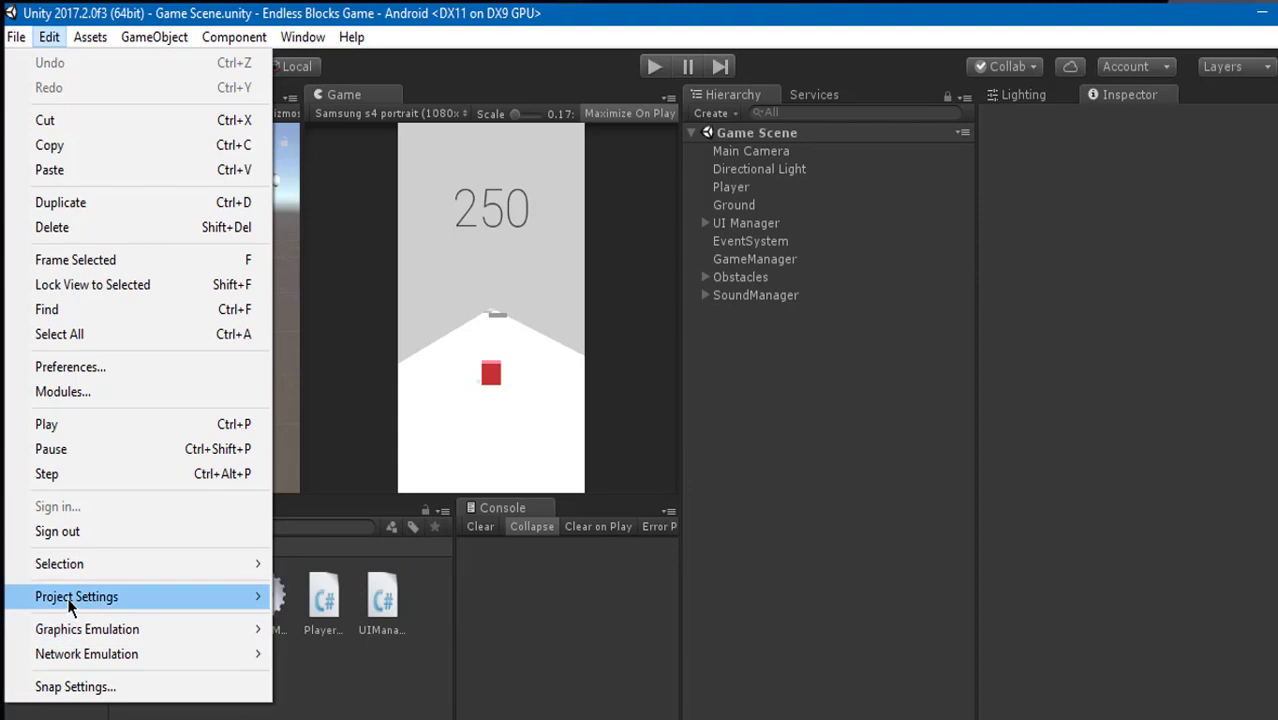
pyautogui.moveTo(222, 596)
pyautogui.click(318, 547)
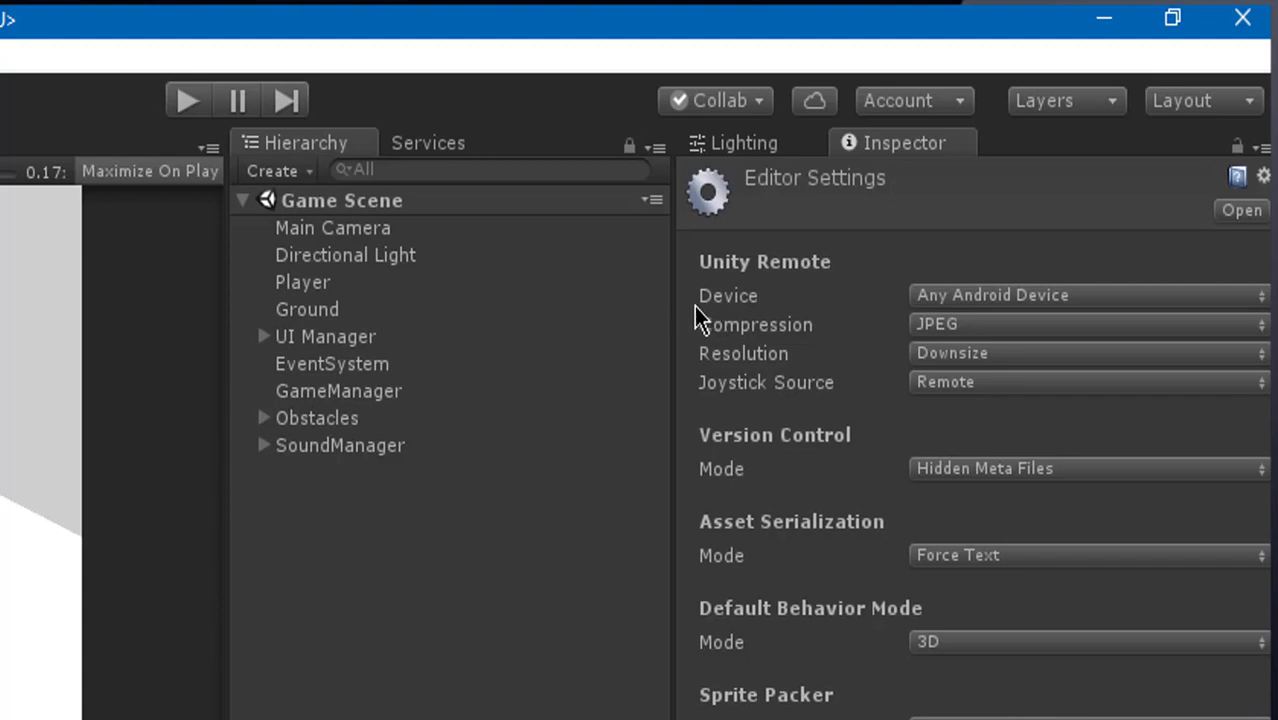
pyautogui.click(950, 297)
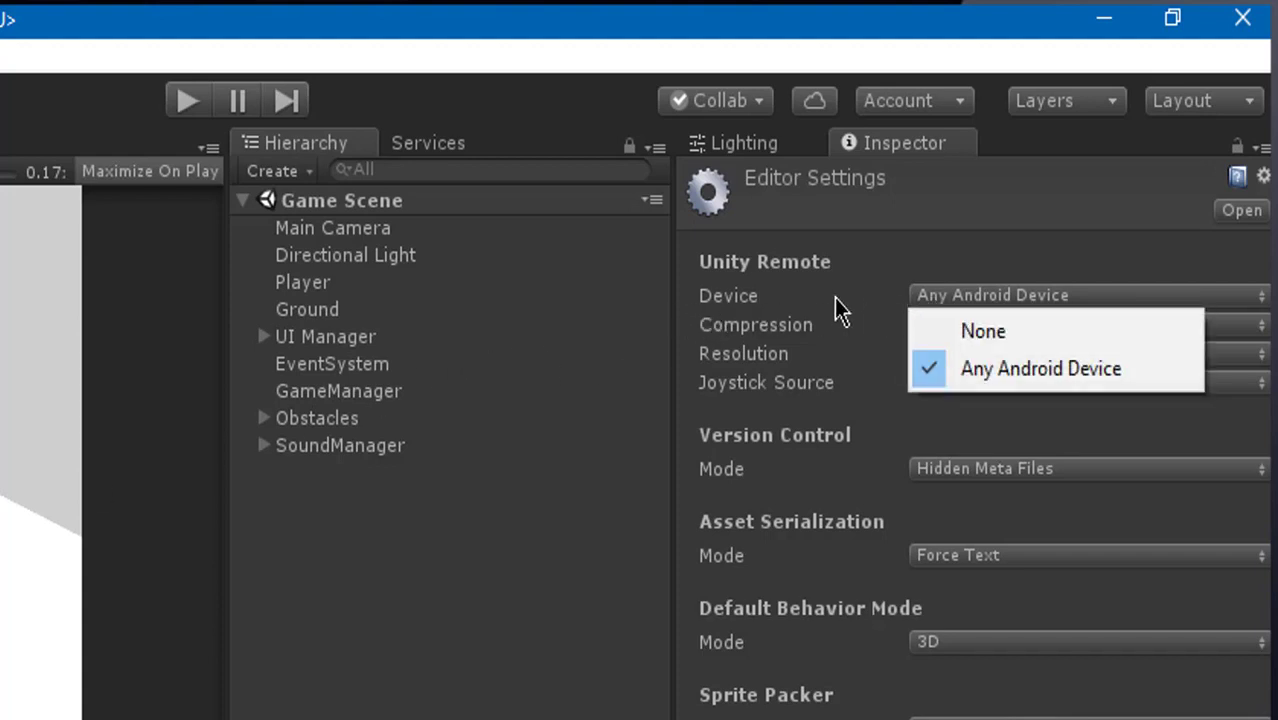
pyautogui.click(732, 300)
pyautogui.click(959, 297)
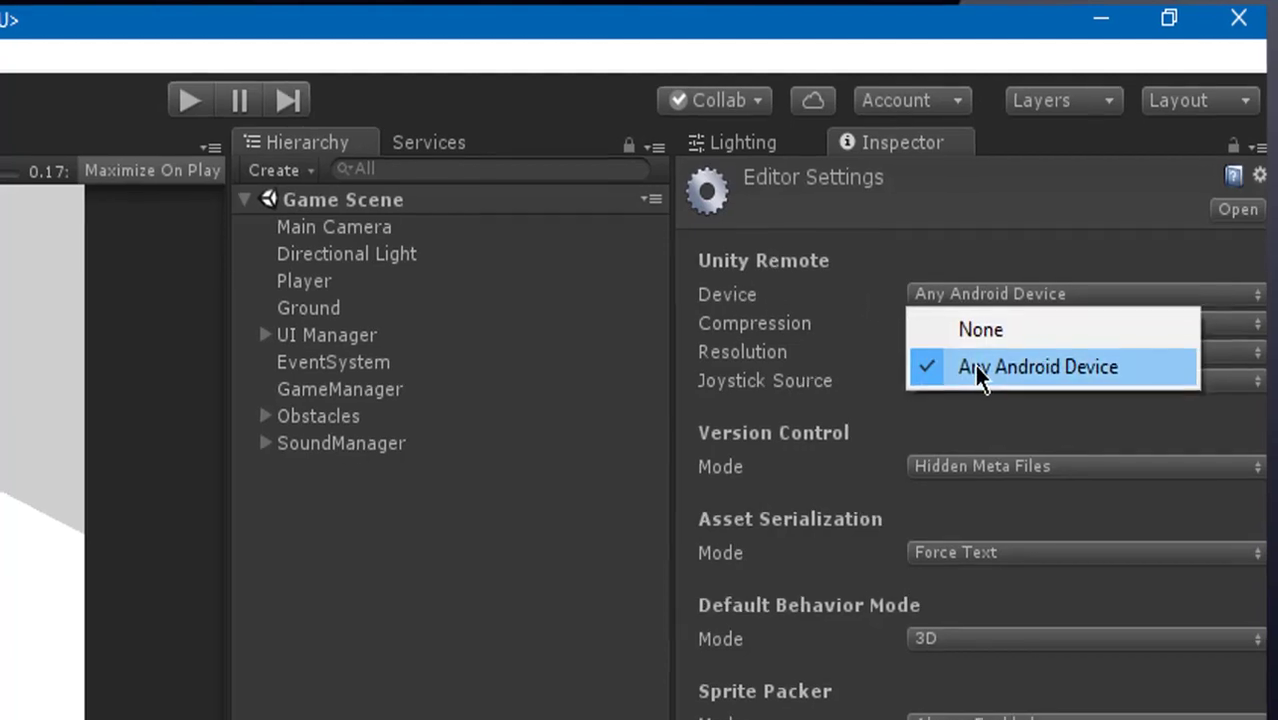
pyautogui.click(976, 372)
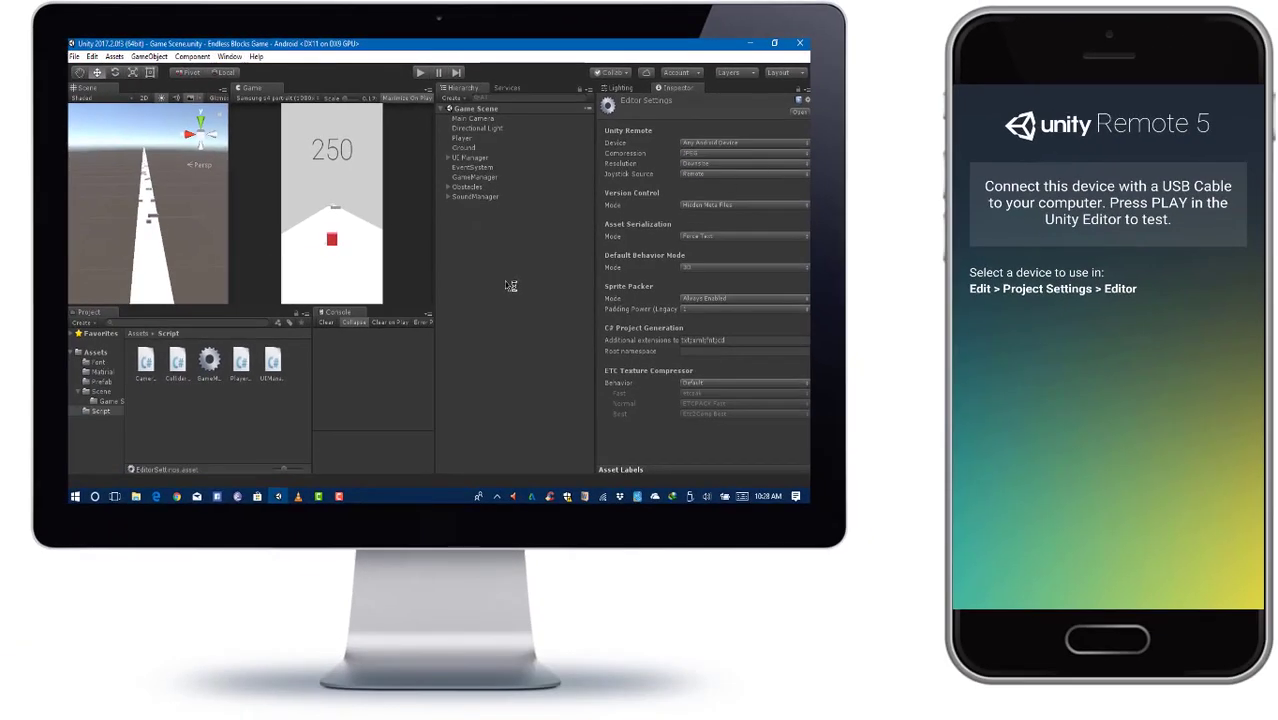
# Deselect EditorSettings by clicking empty space in the Hierarchy, leaving the Inspector blank
pyautogui.click(510, 286)
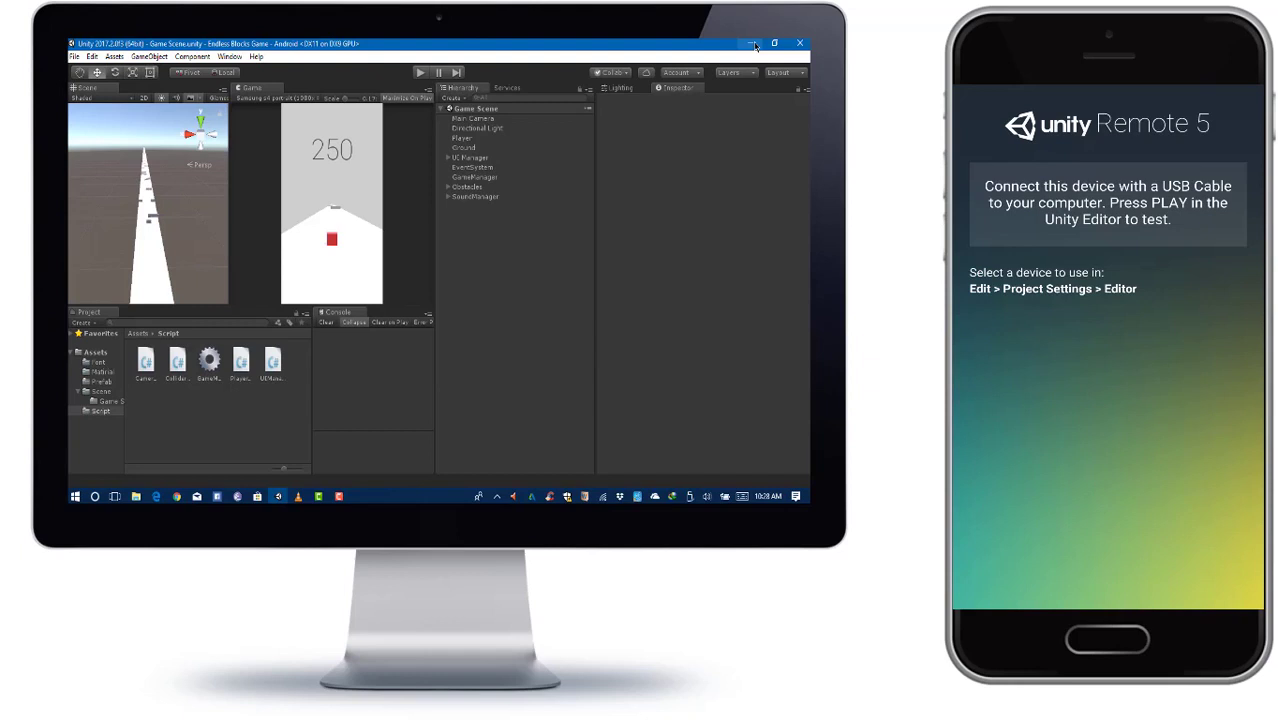
# Play the Endless Blocks game in the editor via Unity Remote, then stop play mode
pyautogui.click(419, 74)
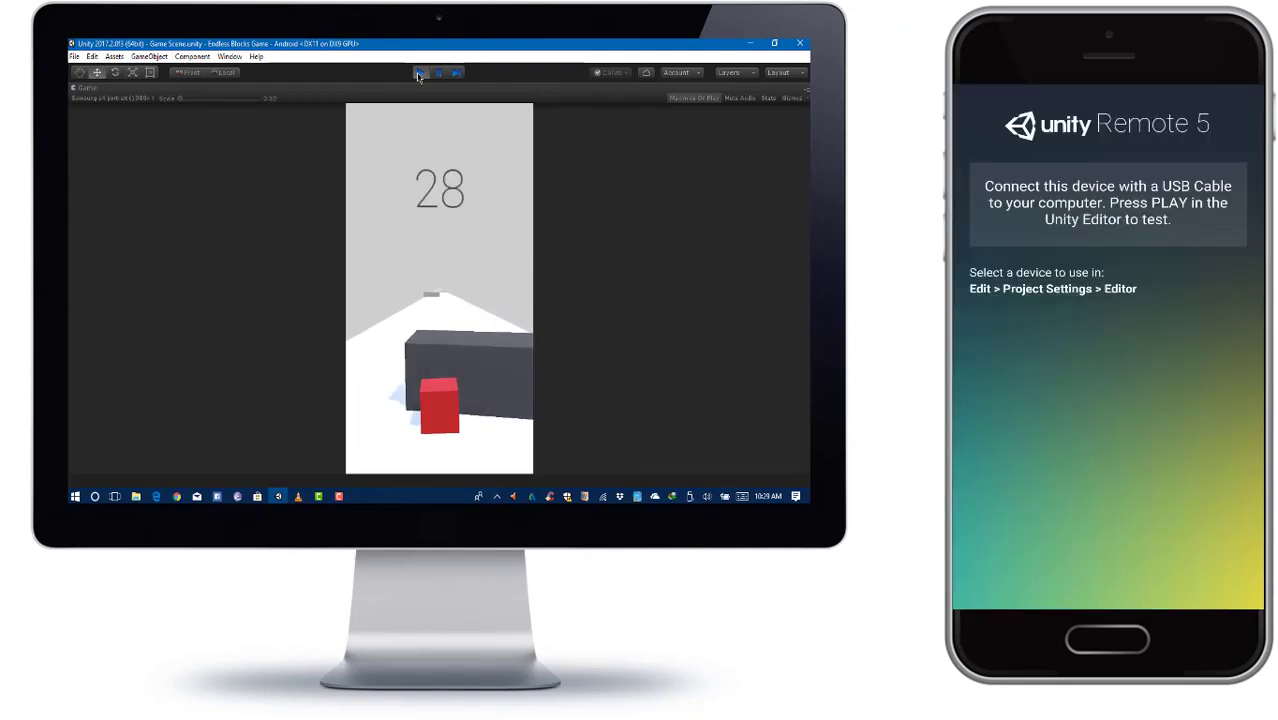
pyautogui.click(419, 74)
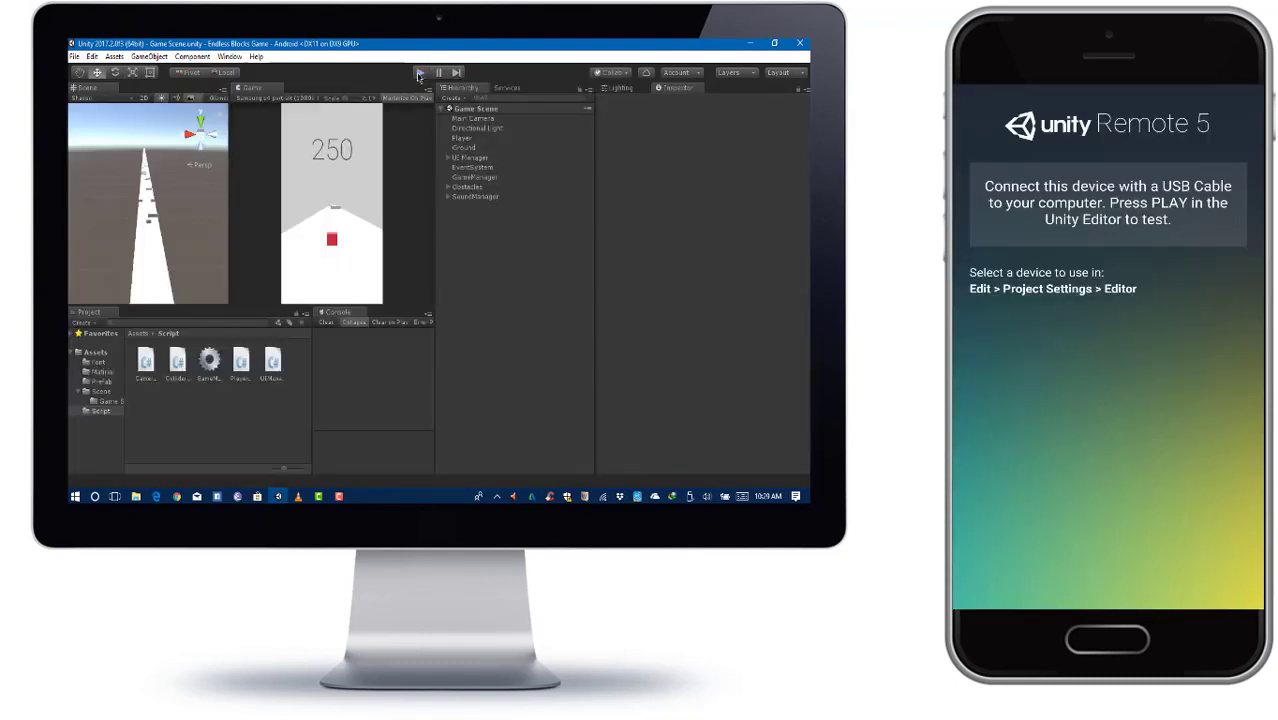